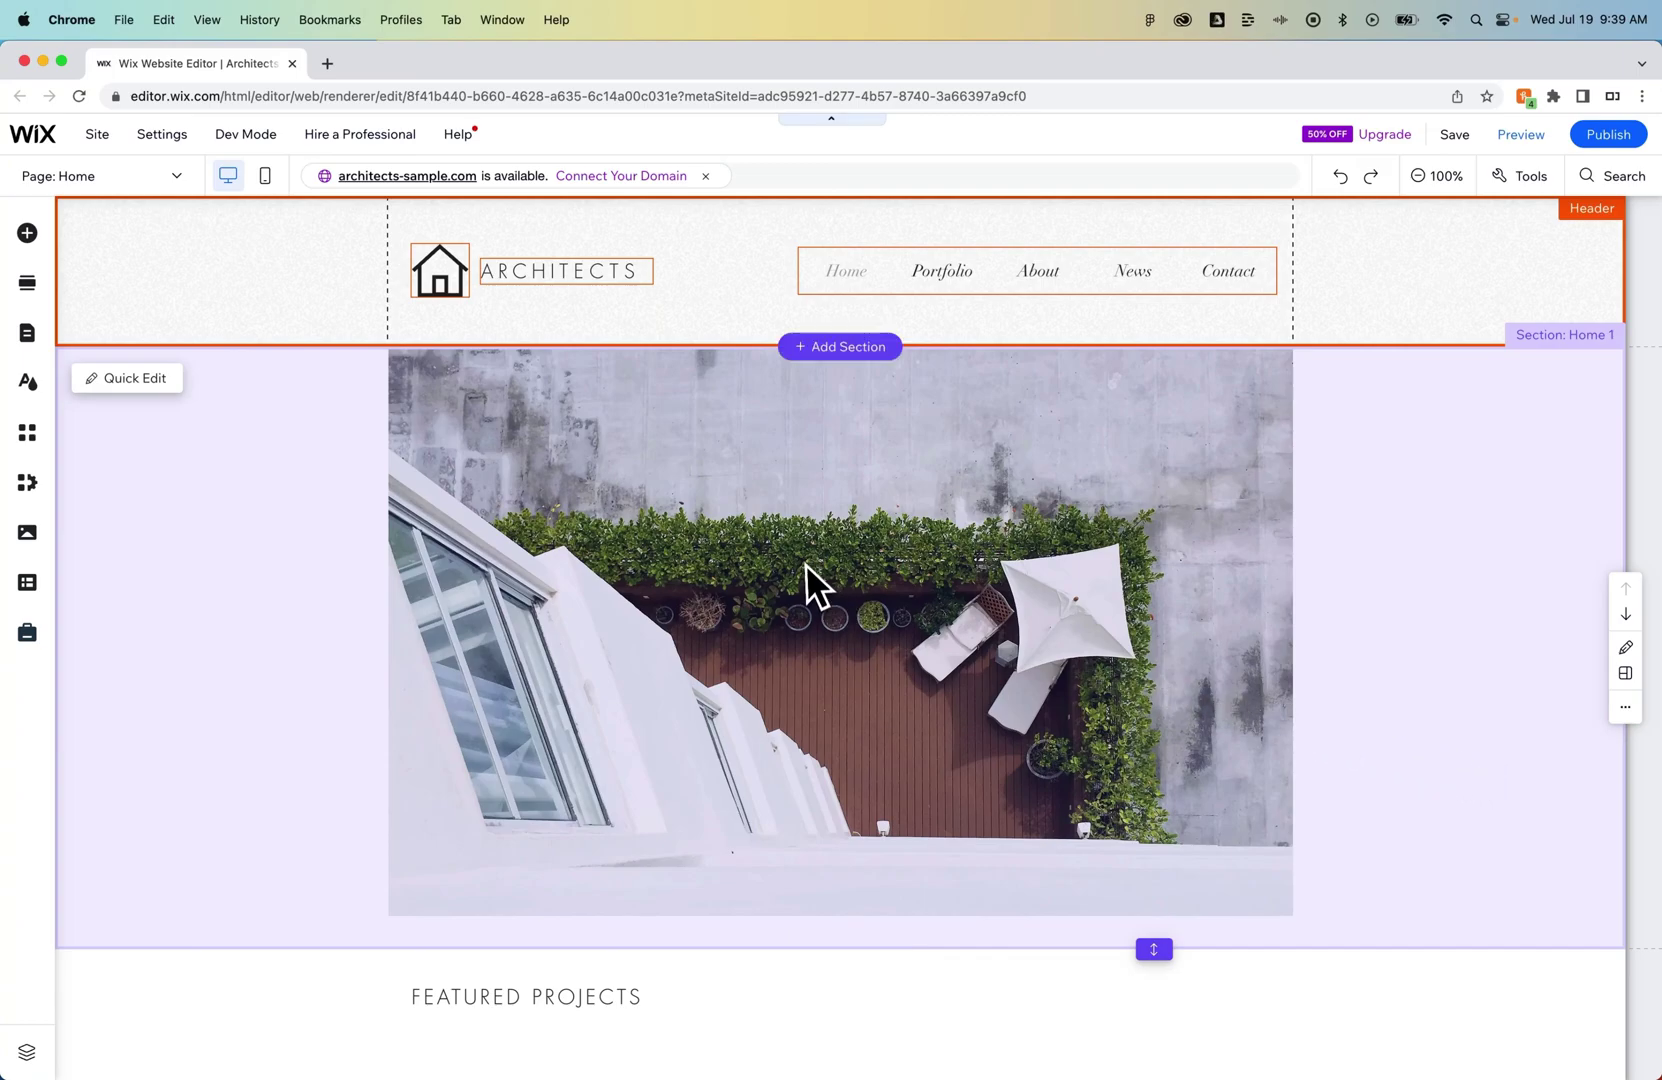
Step: Deselect the header and drag the rooftop terrace hero photo lower within the home section
key("Escape")
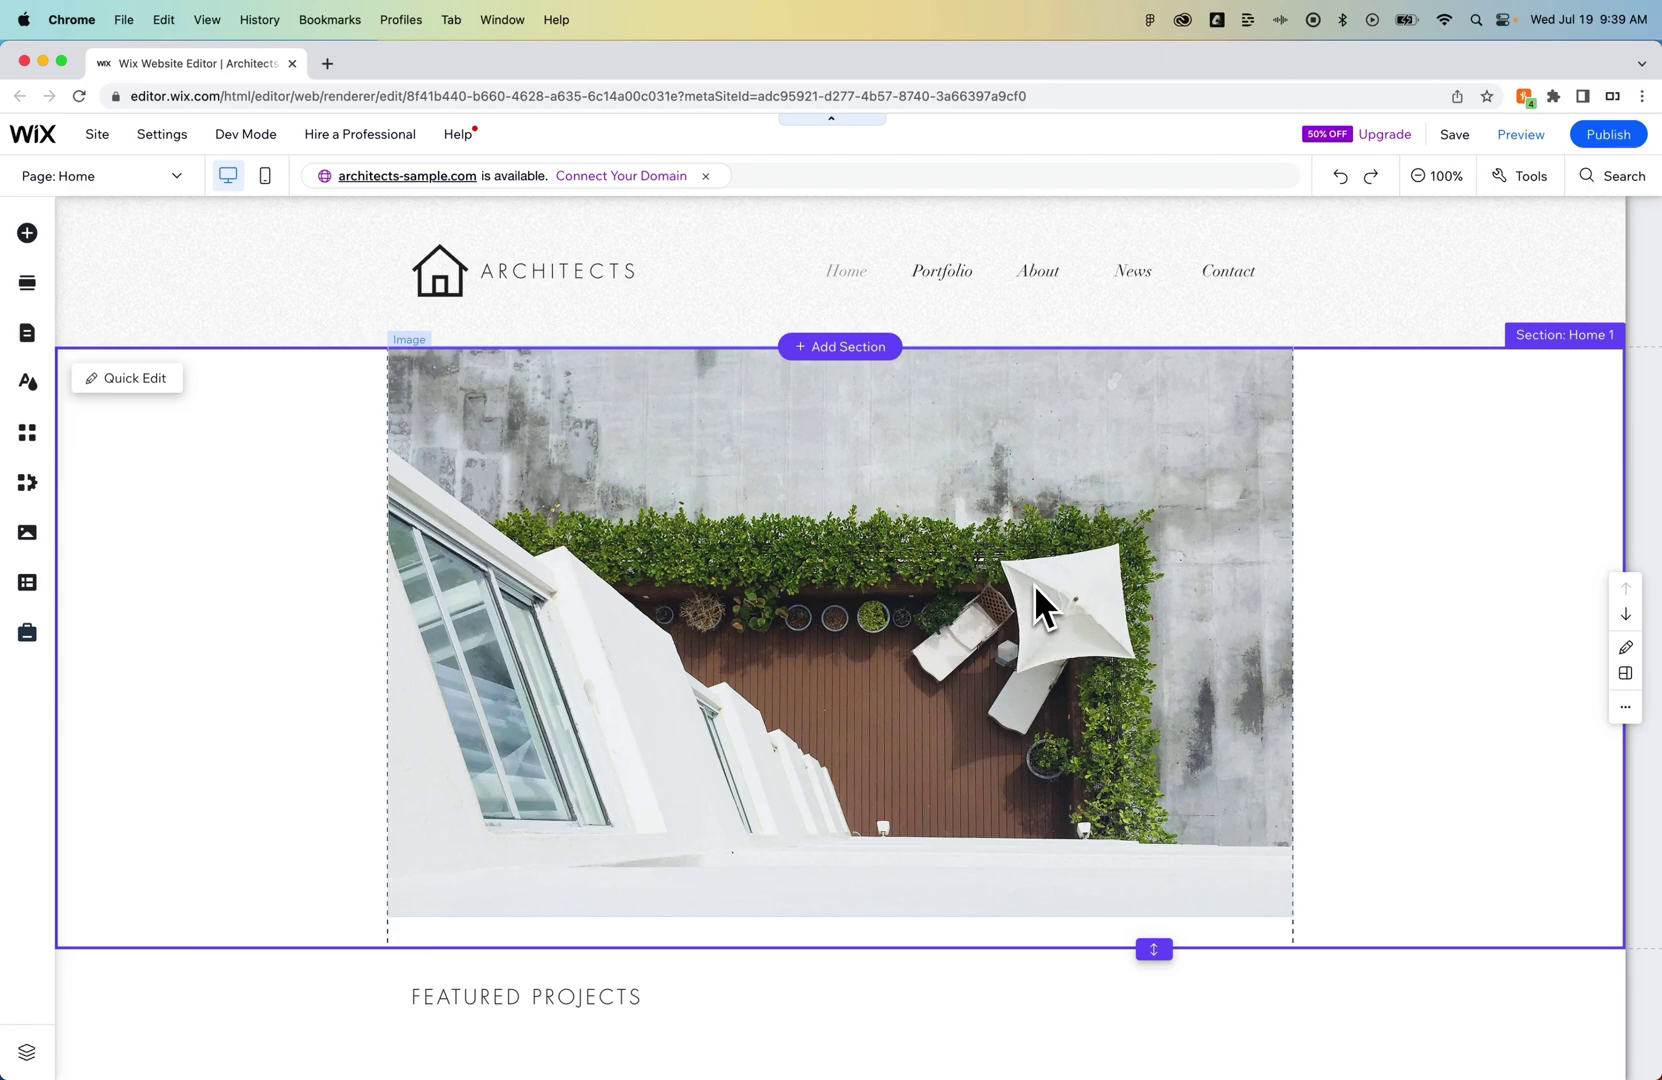
left_click(999, 569)
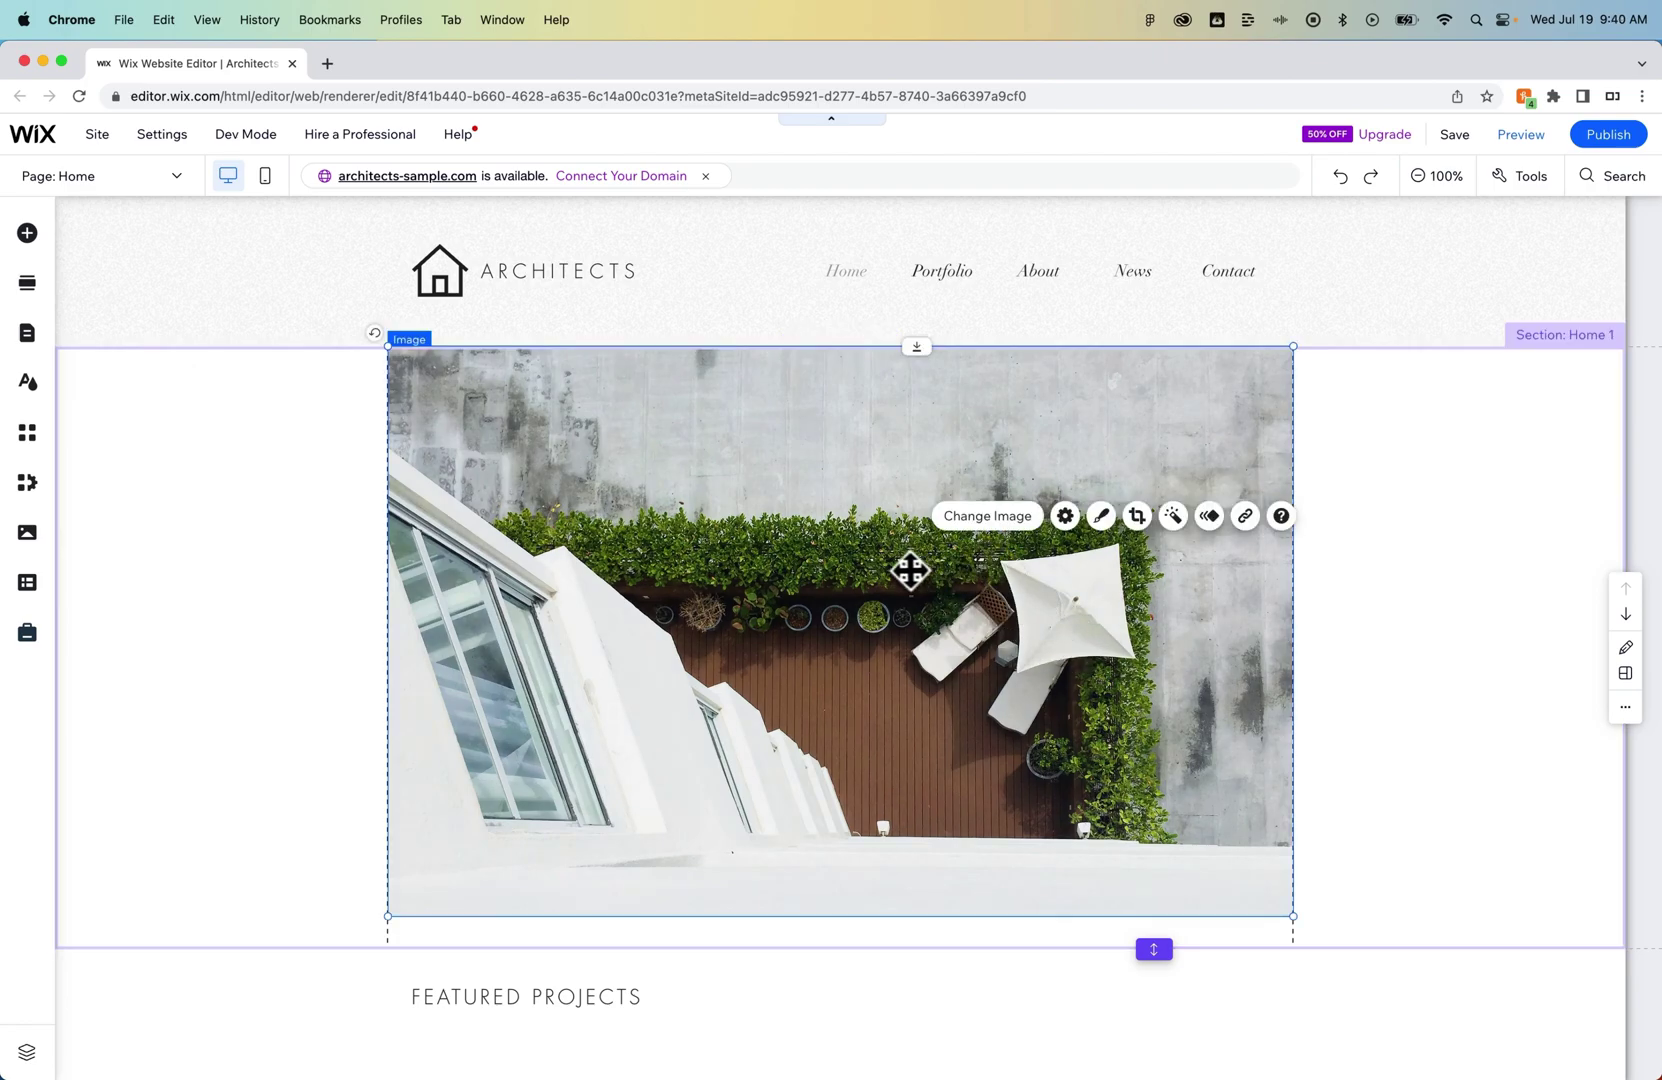
left_click_drag(908, 569, 901, 585)
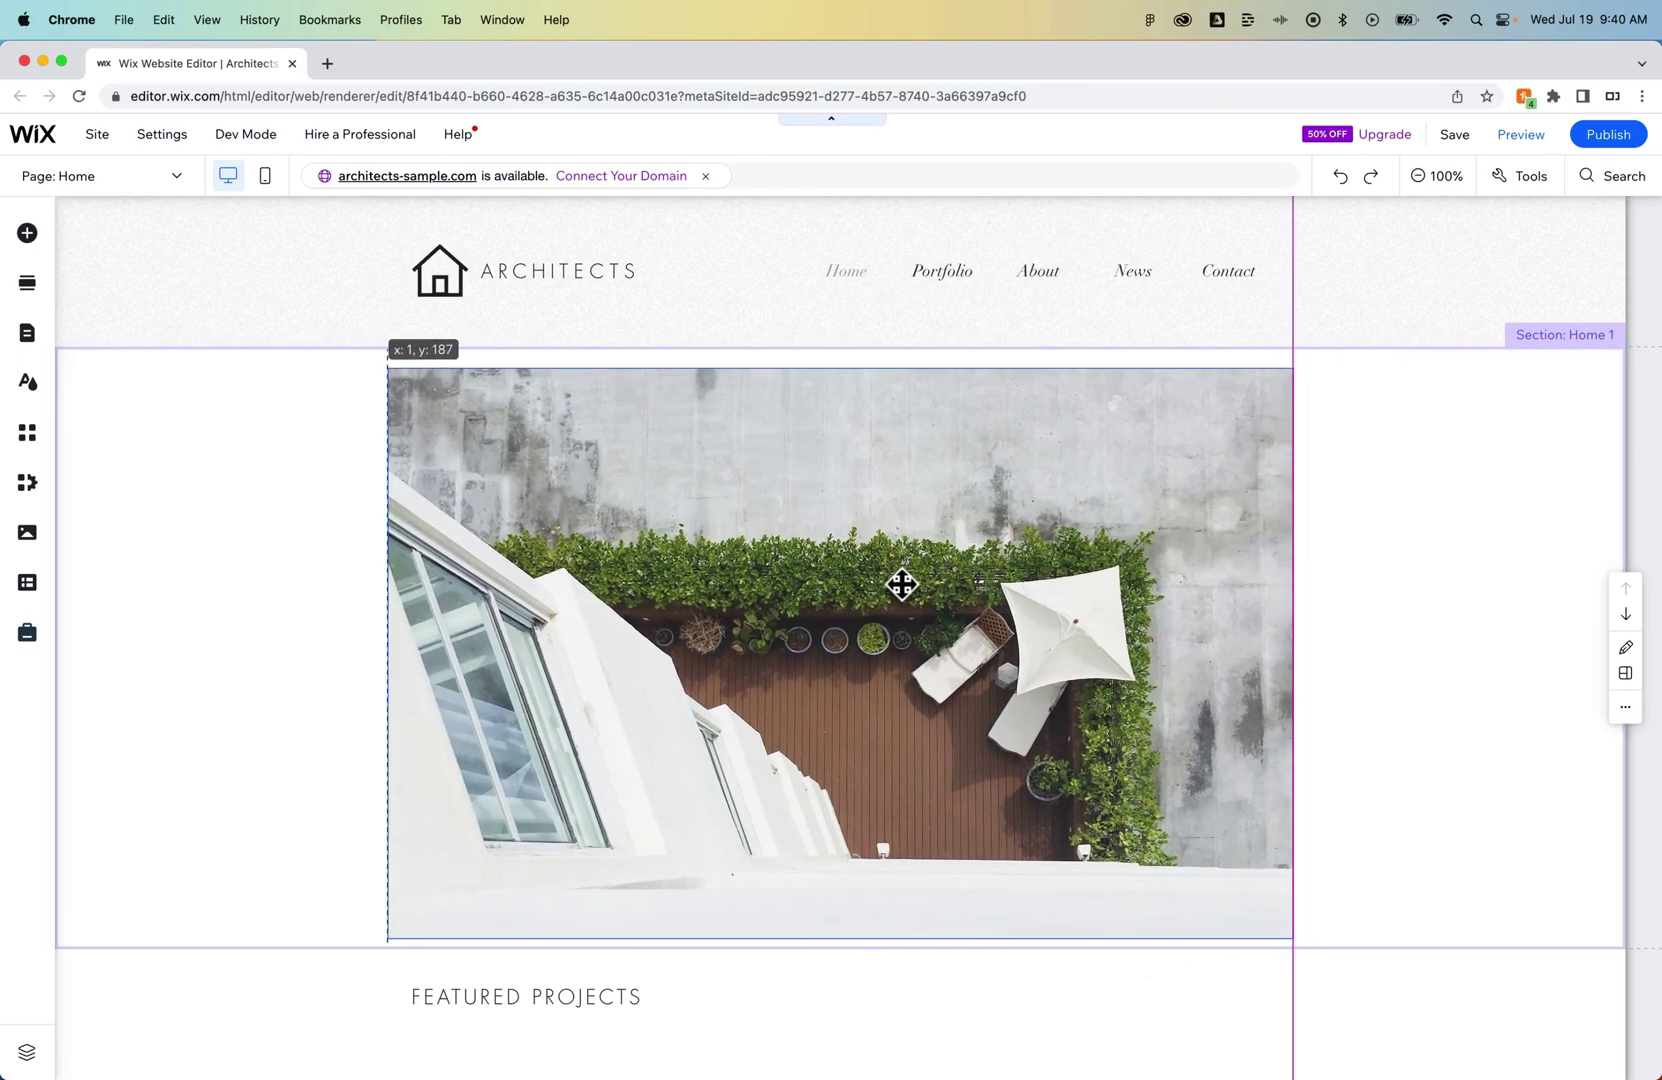
mouse_move(924, 376)
left_mouse_down()
mouse_move(929, 499)
mouse_move(983, 568)
mouse_move(1003, 547)
left_mouse_up()
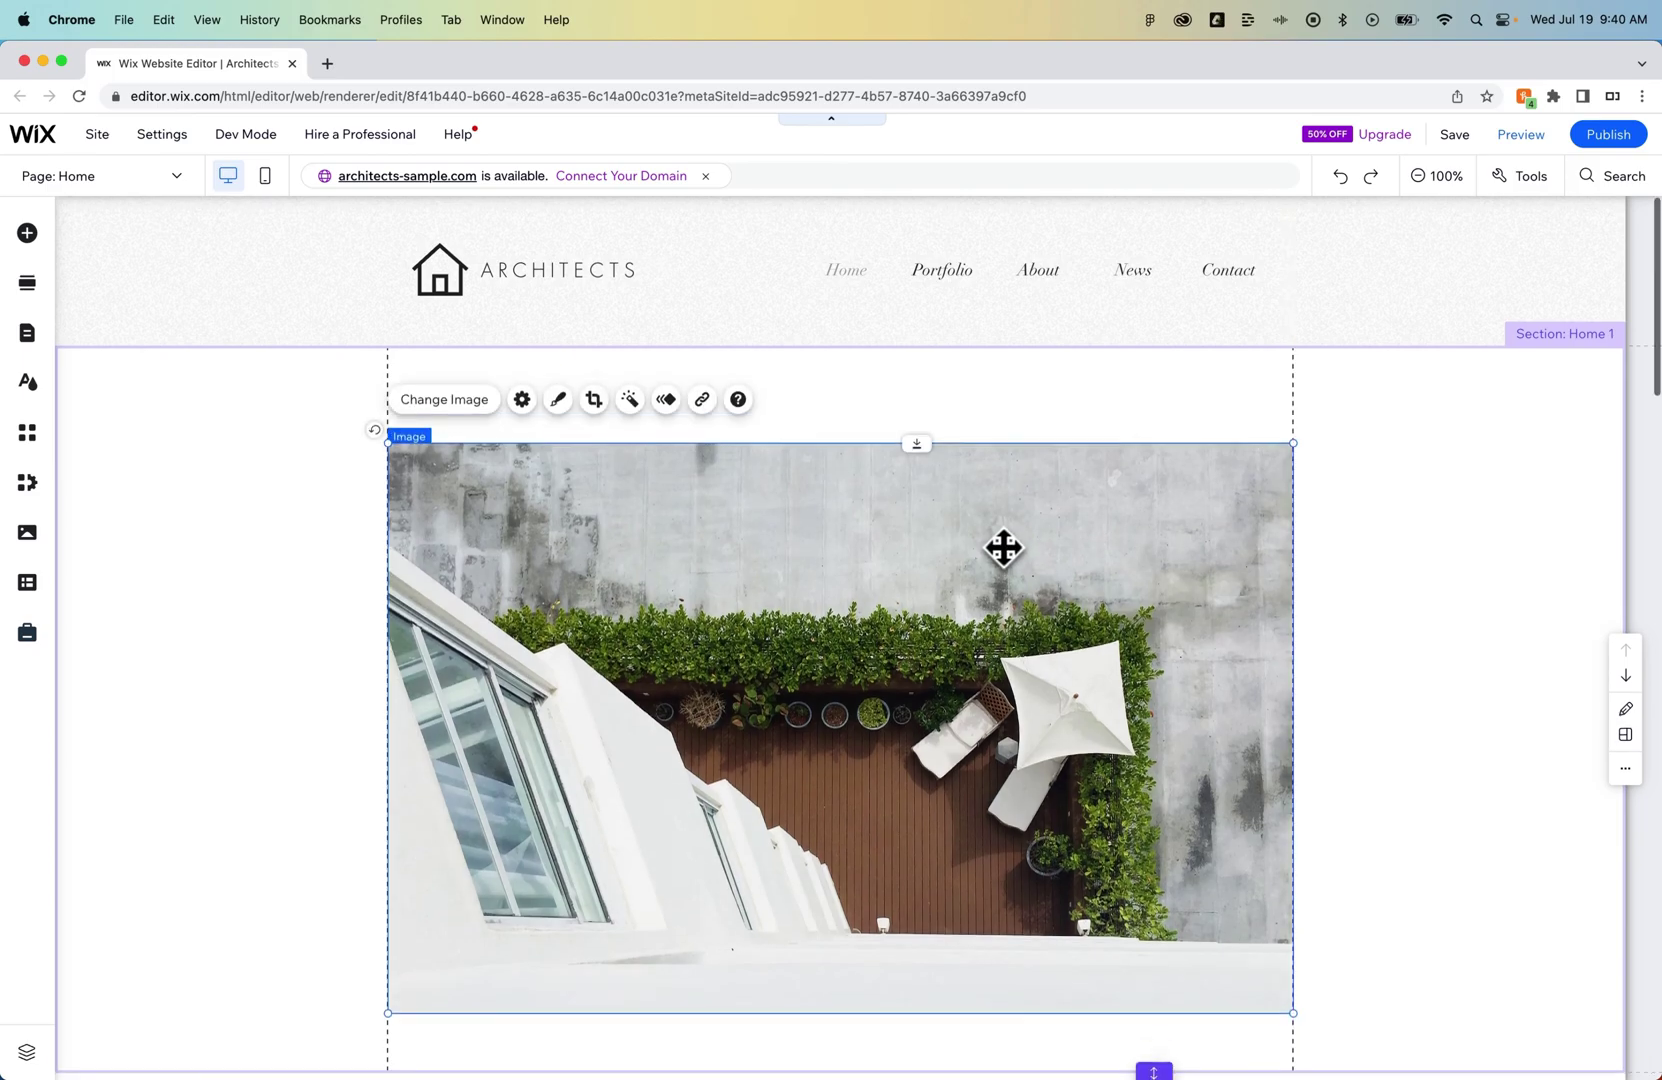
scroll(1002, 548, "down", 1)
scroll(998, 546, "down", 1)
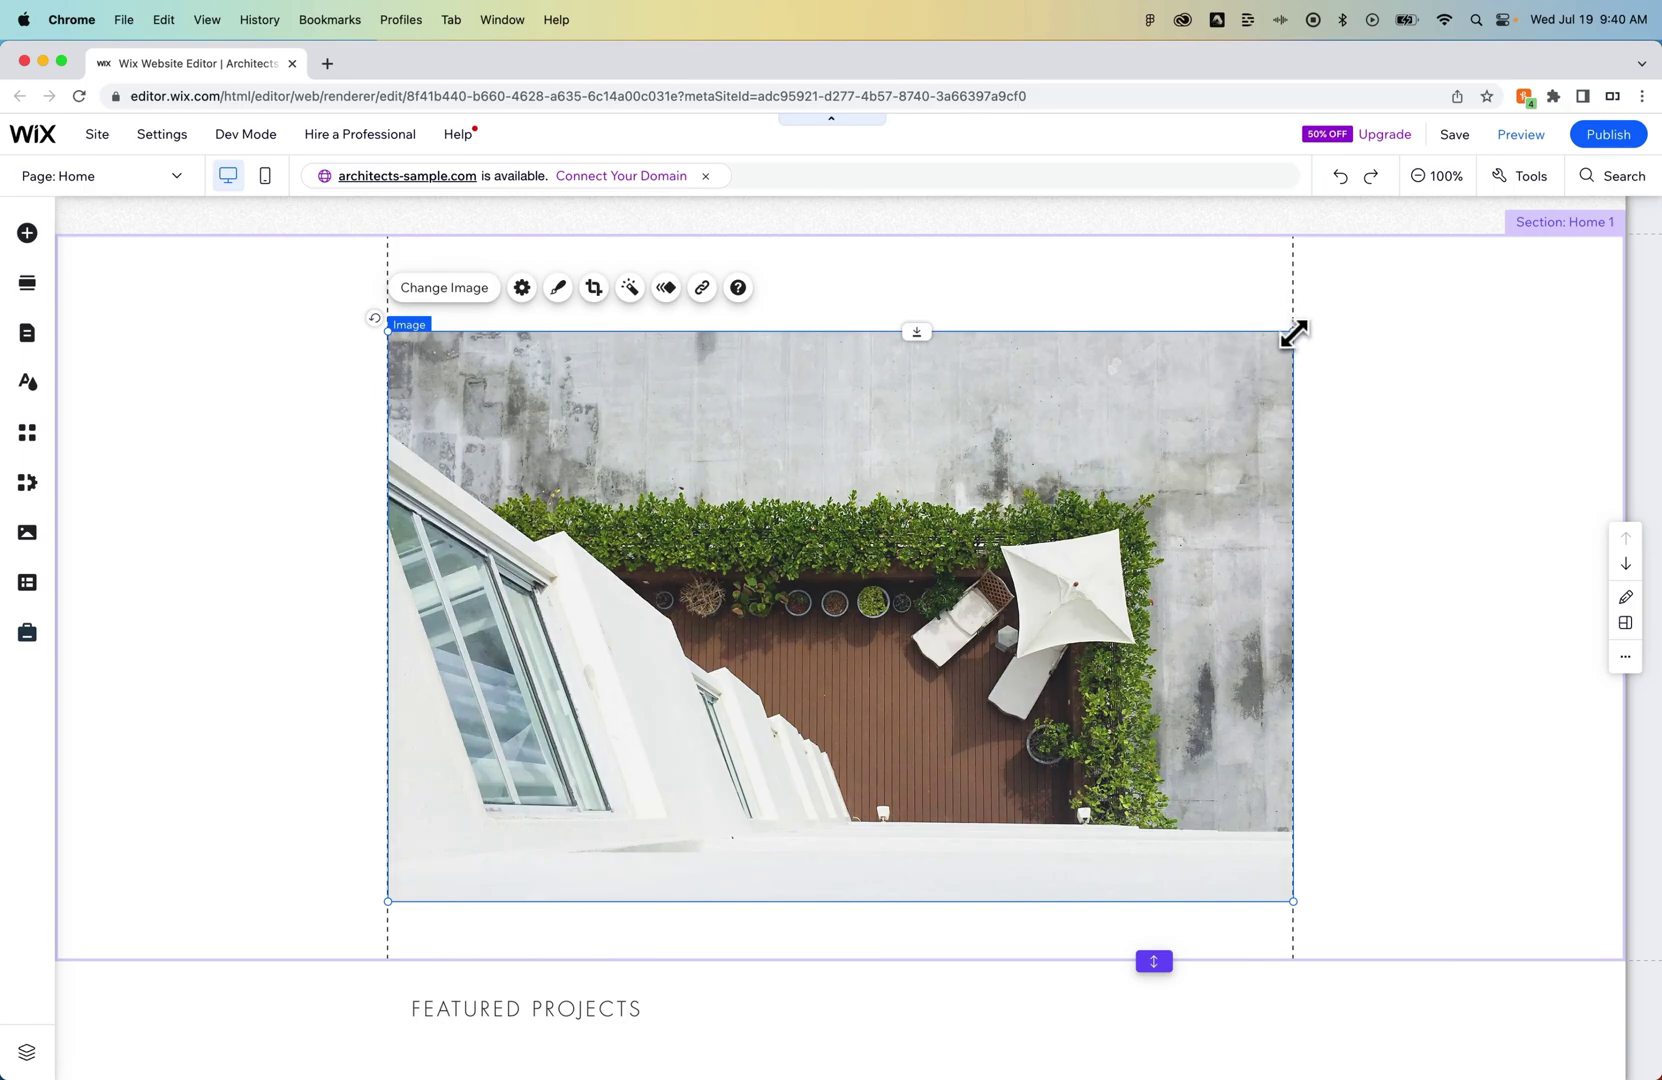
Step: Shrink the terrace photo to about 576 by 371 and place it near the section's center
left_click_drag(1294, 331, 835, 494)
mouse_move(783, 706)
left_mouse_down()
mouse_move(988, 625)
mouse_move(994, 595)
left_mouse_up()
left_click_drag(1088, 468, 1127, 439)
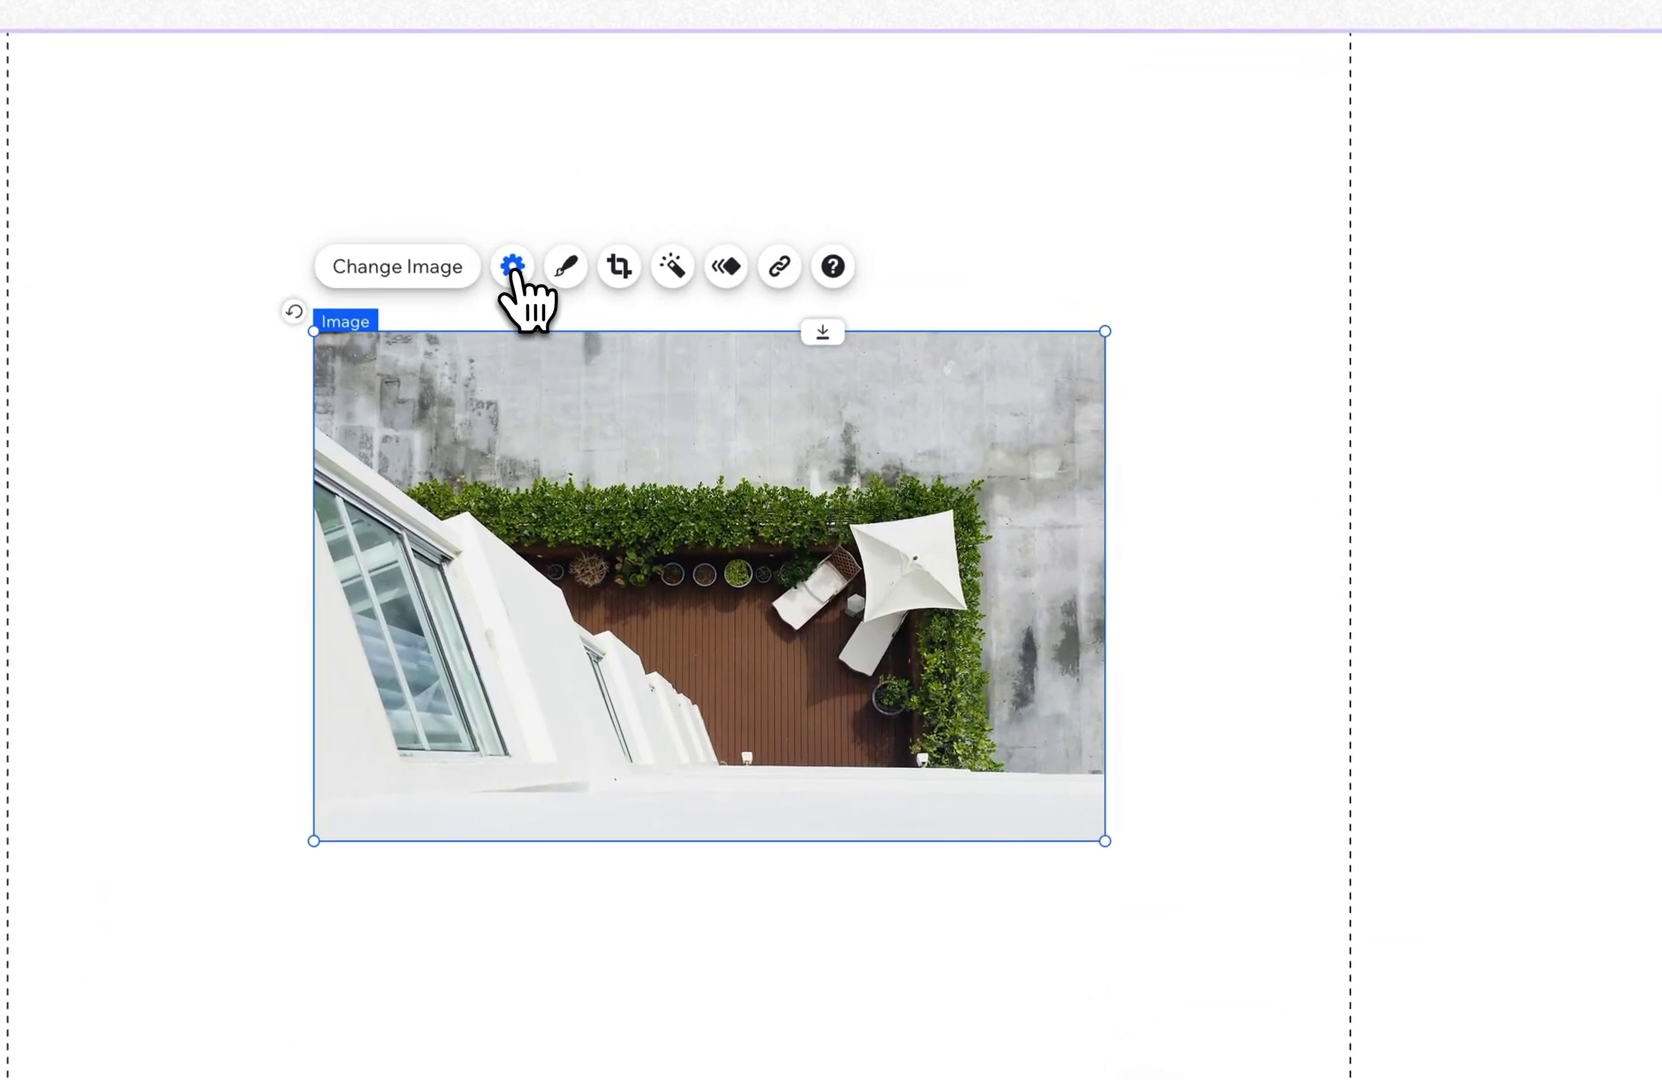
Step: Turn off Keep proportions in the hero image's Settings panel
left_click(513, 268)
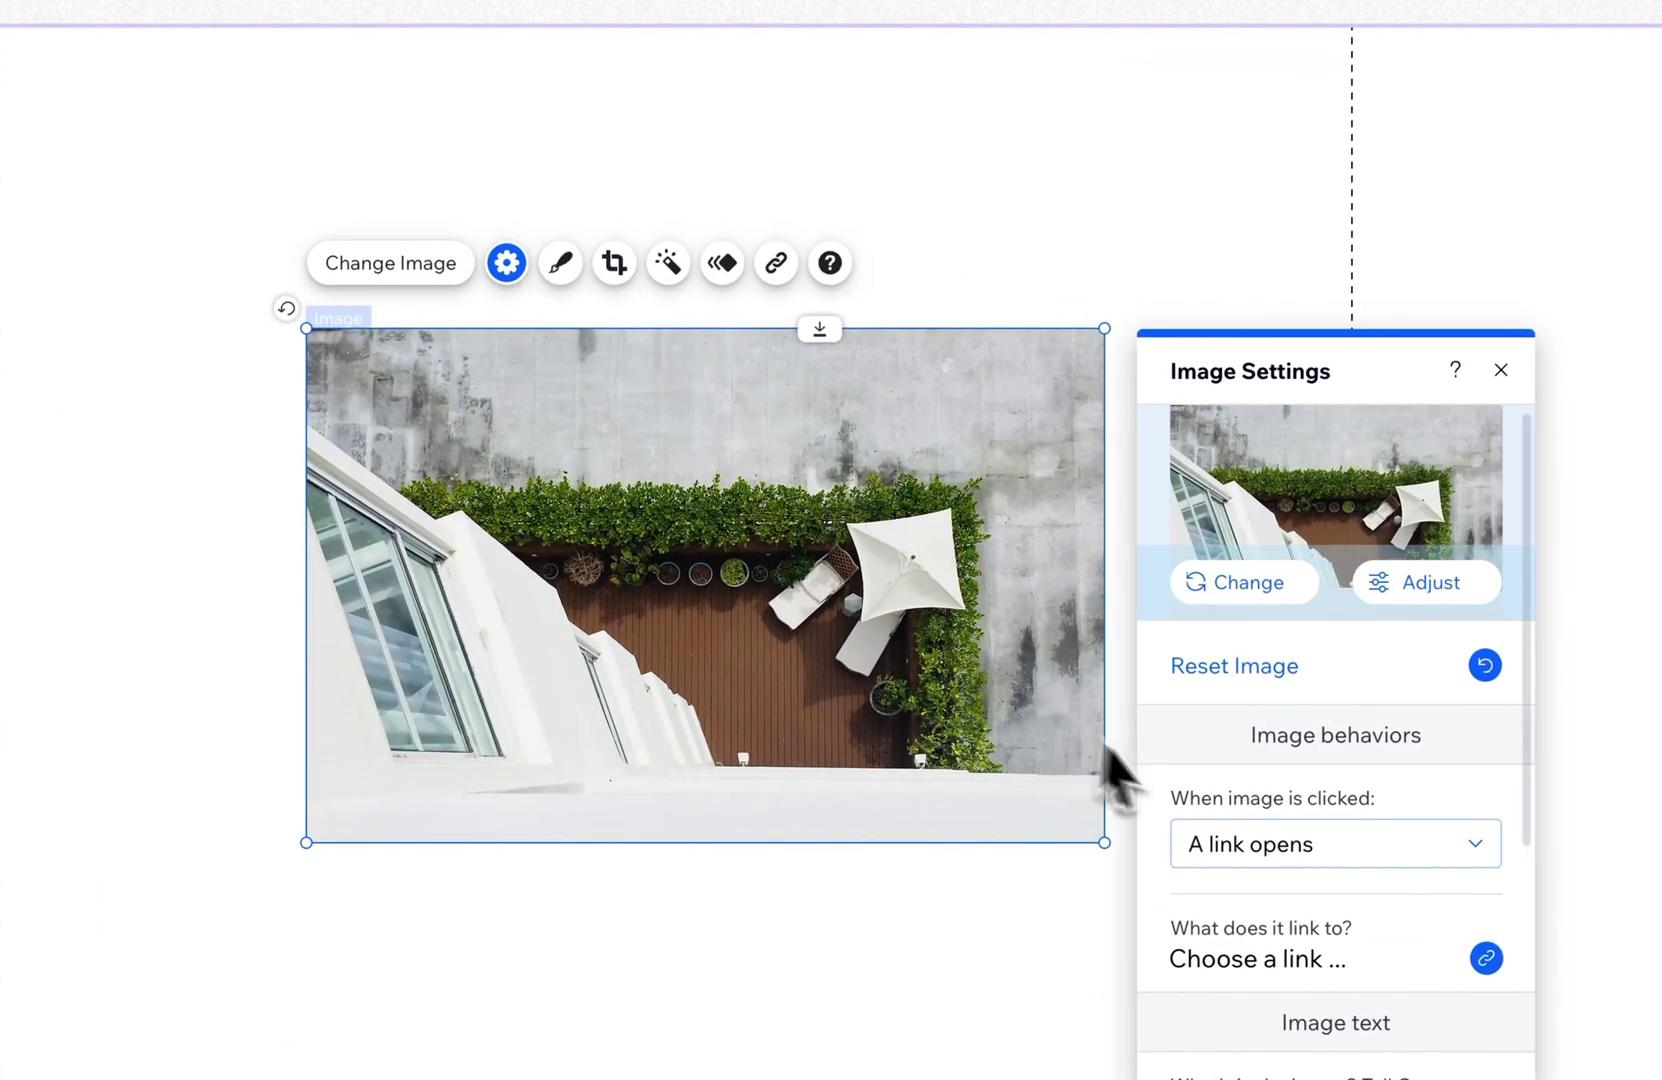
scroll(1255, 787, "down", 1)
scroll(1266, 786, "down", 3)
scroll(1267, 786, "down", 2)
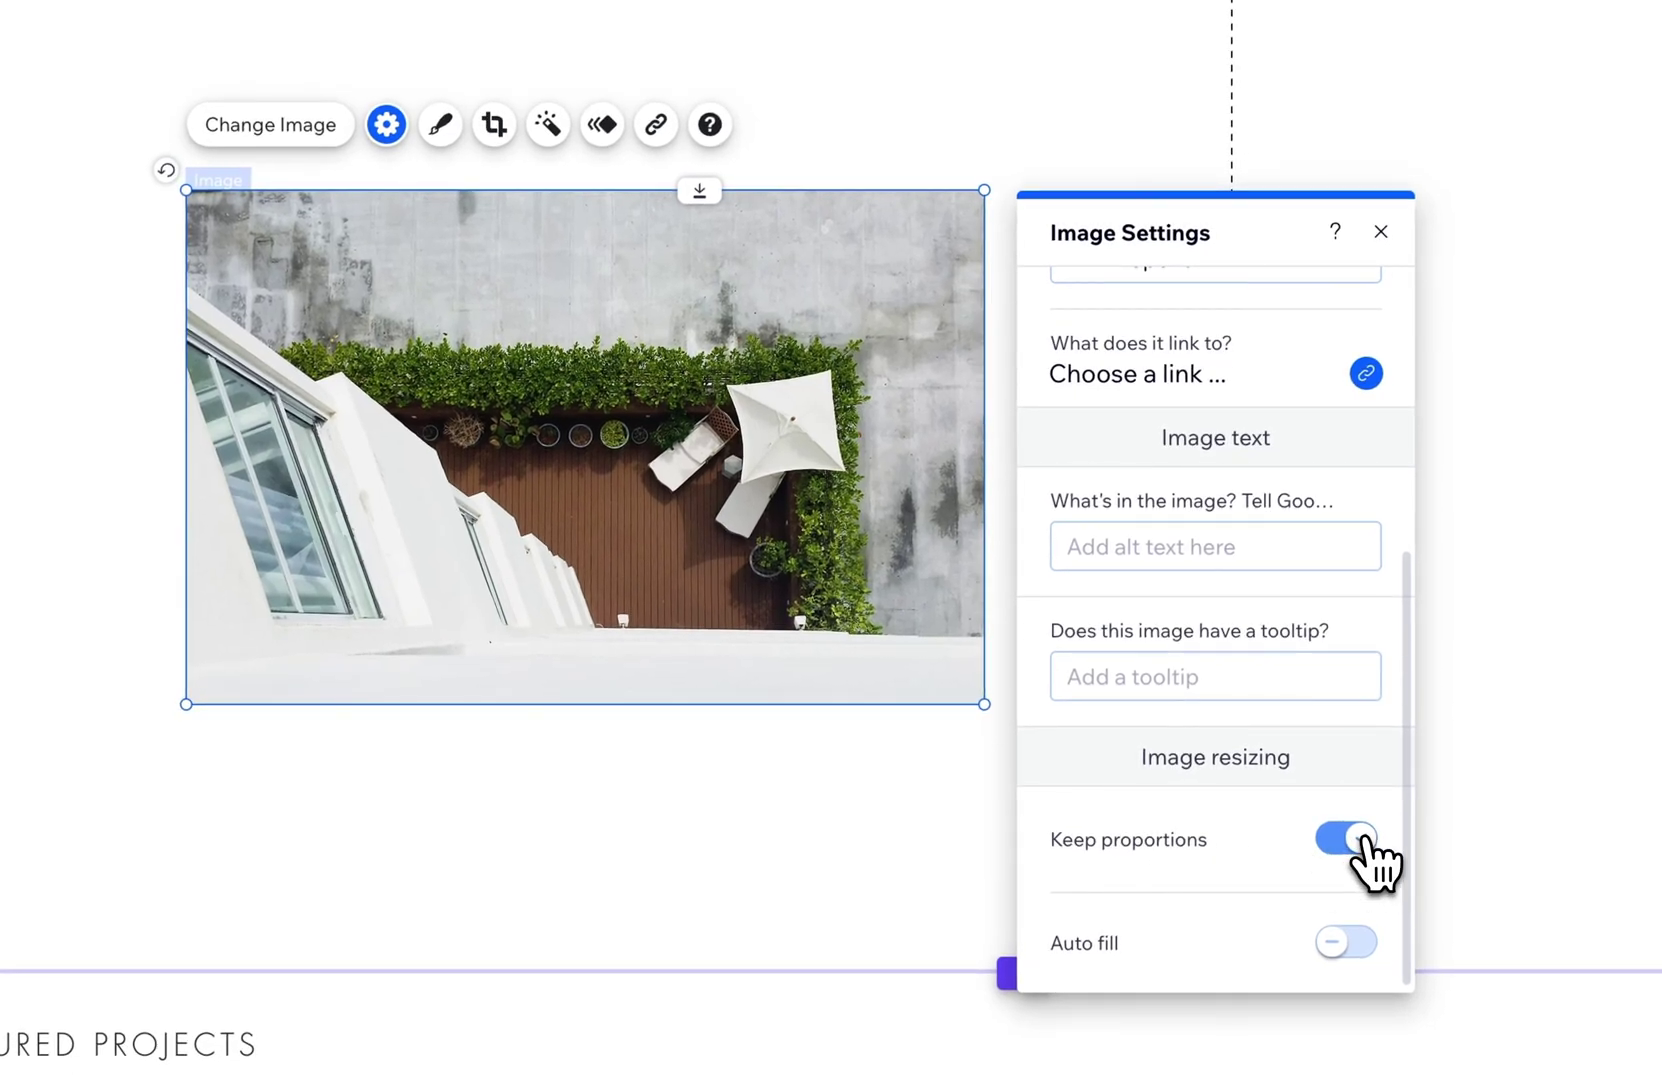
left_click(1318, 839)
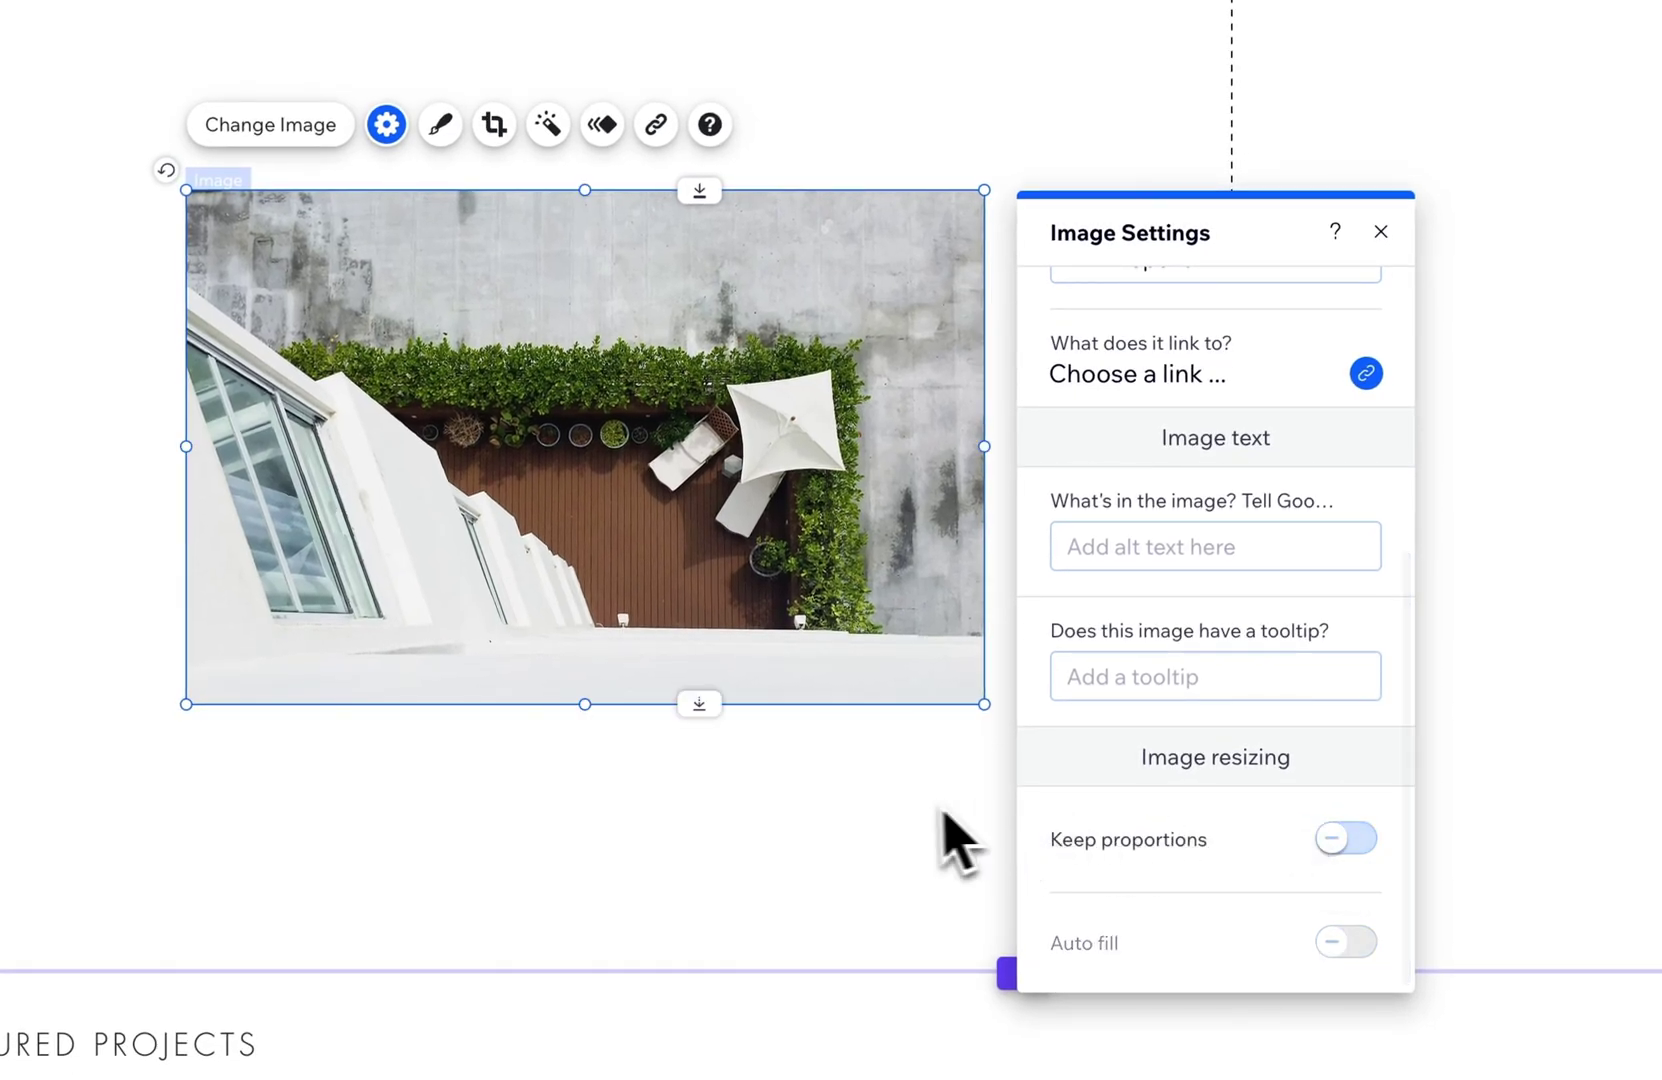
left_click(909, 779)
left_click(982, 478)
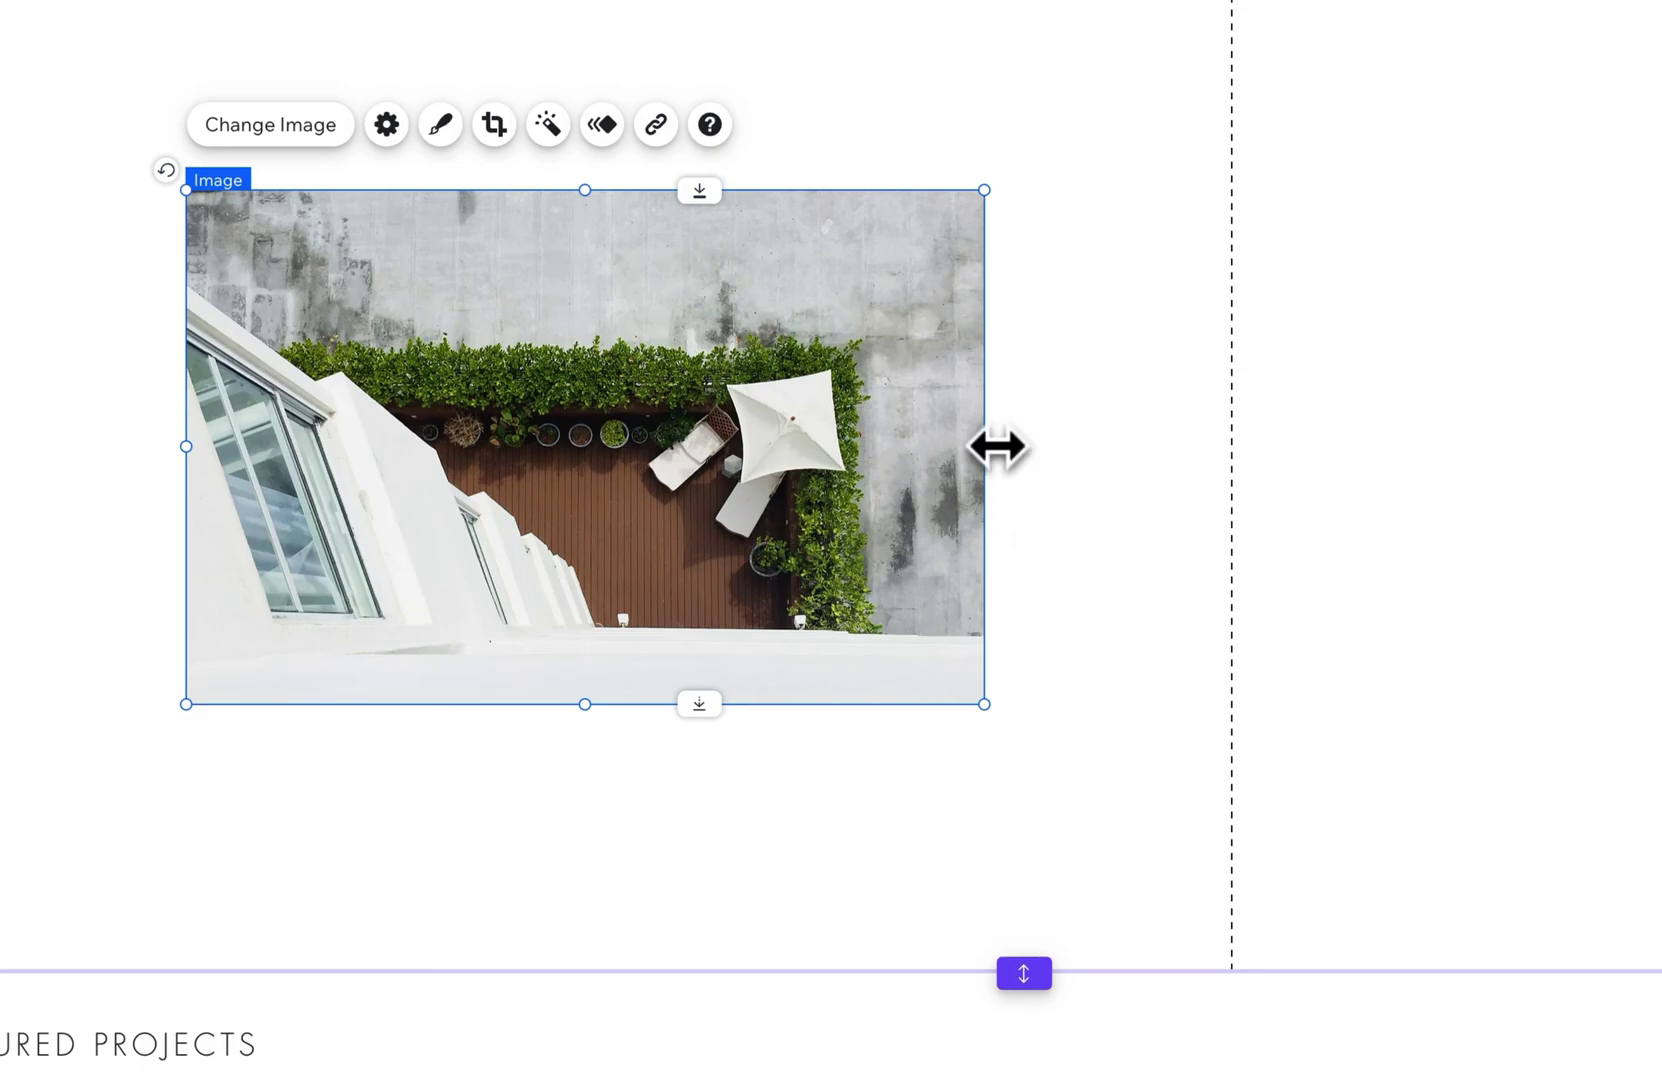
mouse_move(987, 447)
left_mouse_down()
mouse_move(842, 448)
mouse_move(1309, 596)
left_mouse_up()
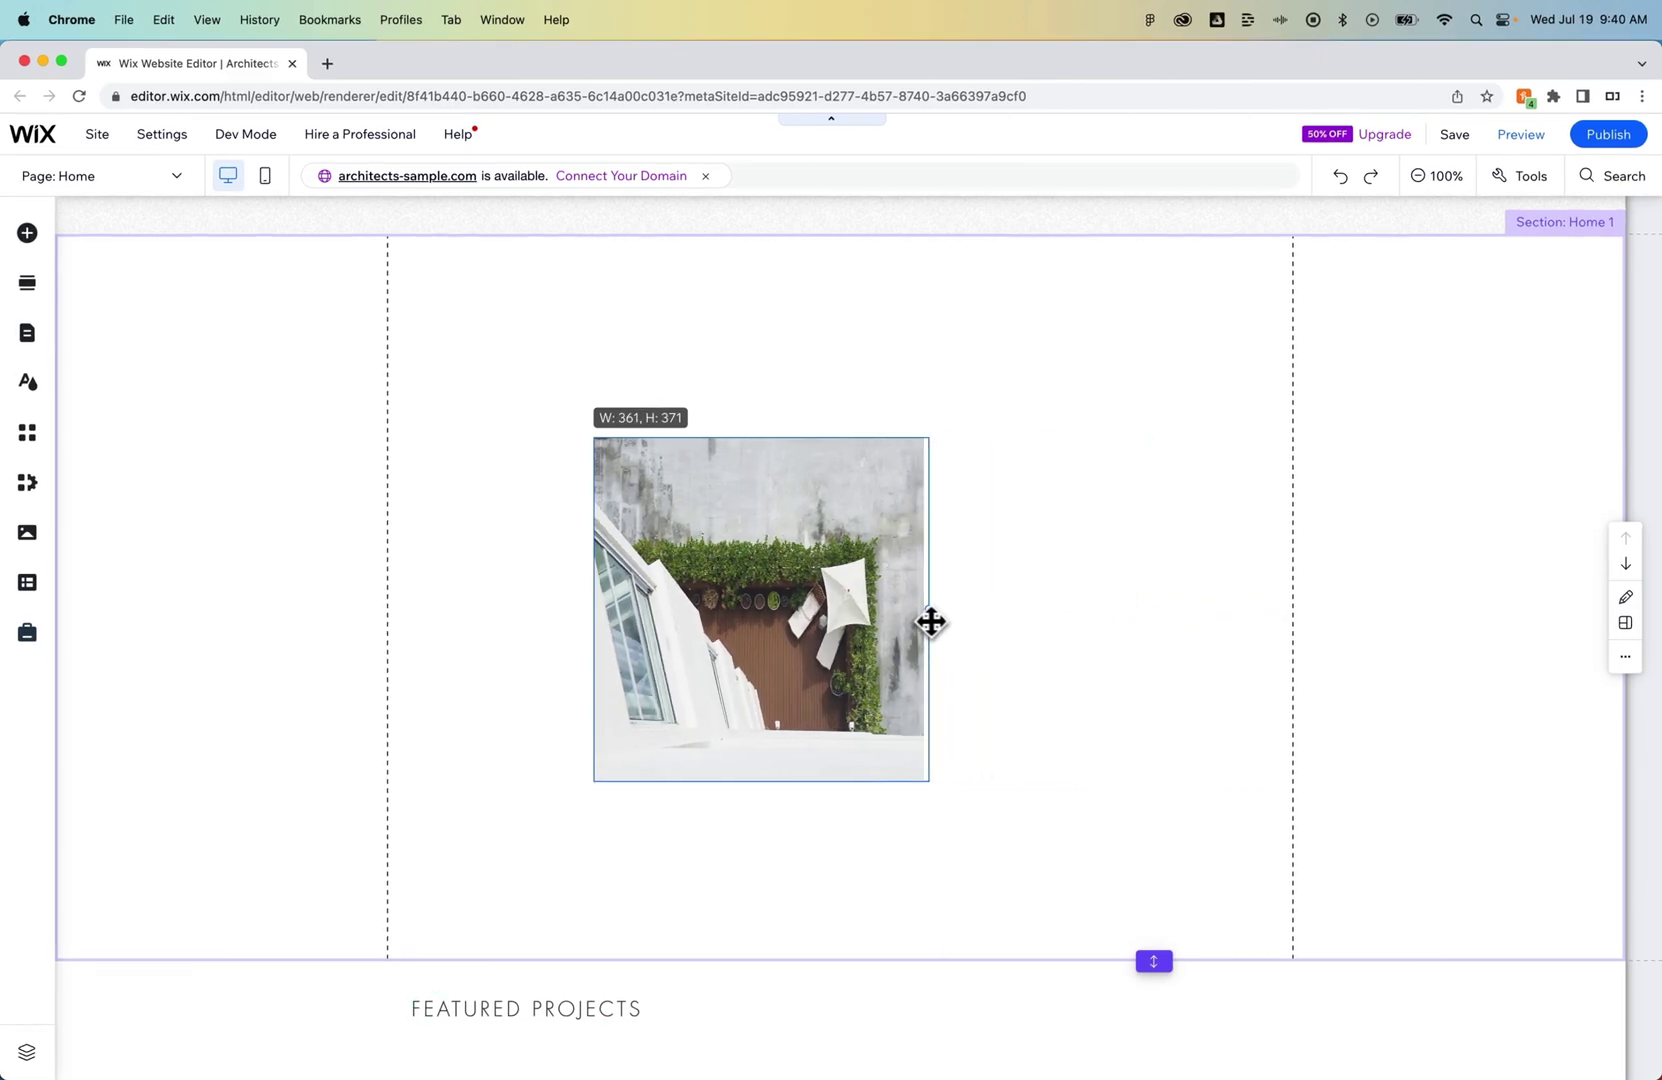
mouse_move(1310, 596)
left_mouse_down()
mouse_move(825, 622)
mouse_move(922, 626)
left_mouse_up()
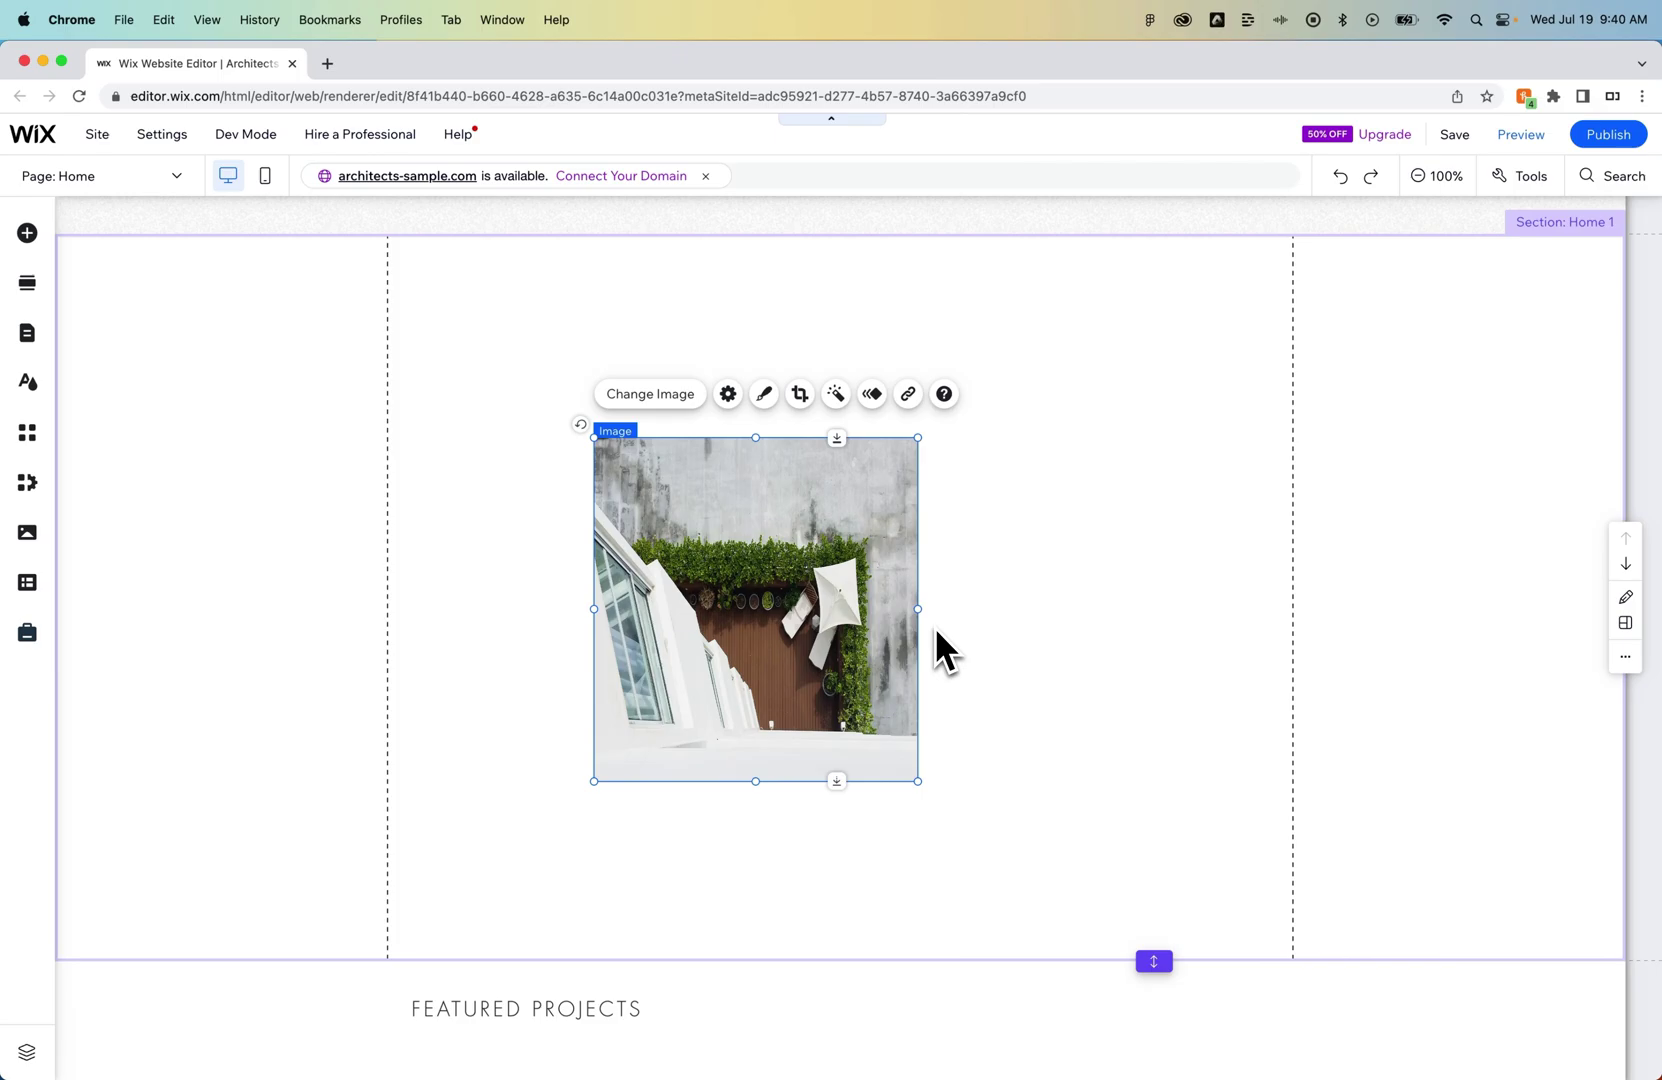
key("super+z")
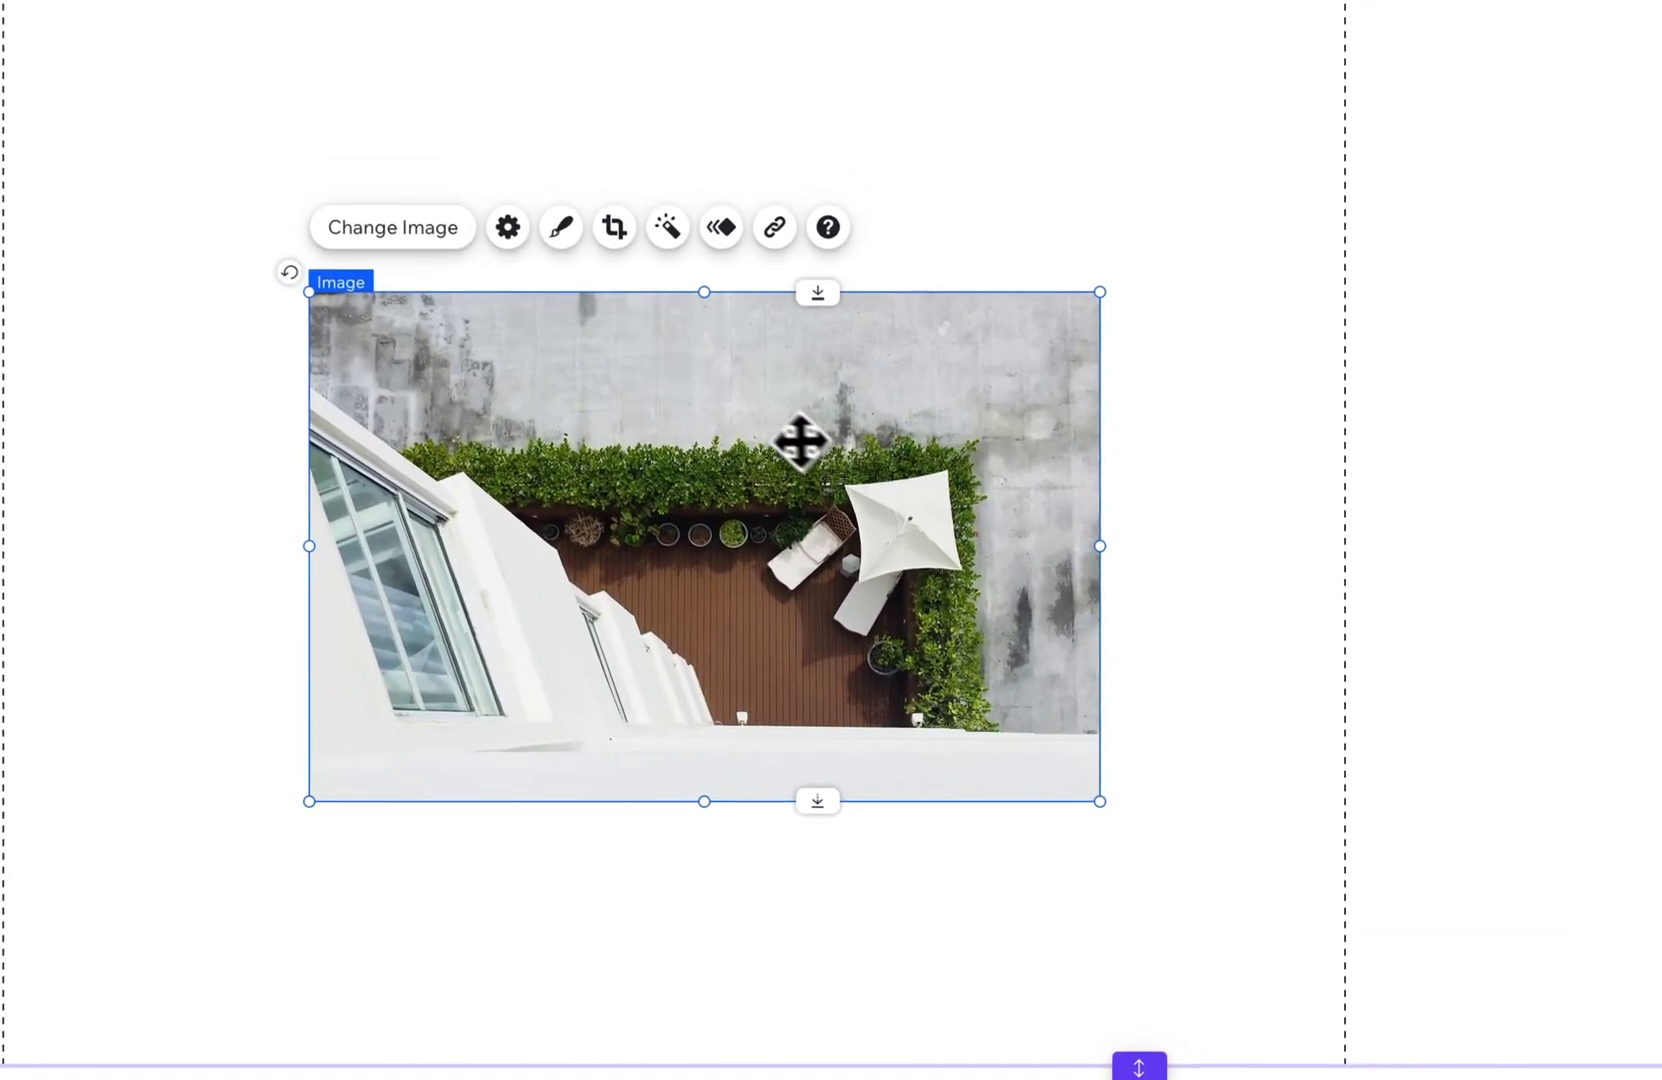
Step: Switch Keep proportions back on in the hero image's Image Settings
left_click(508, 228)
scroll(1254, 805, "down", 4)
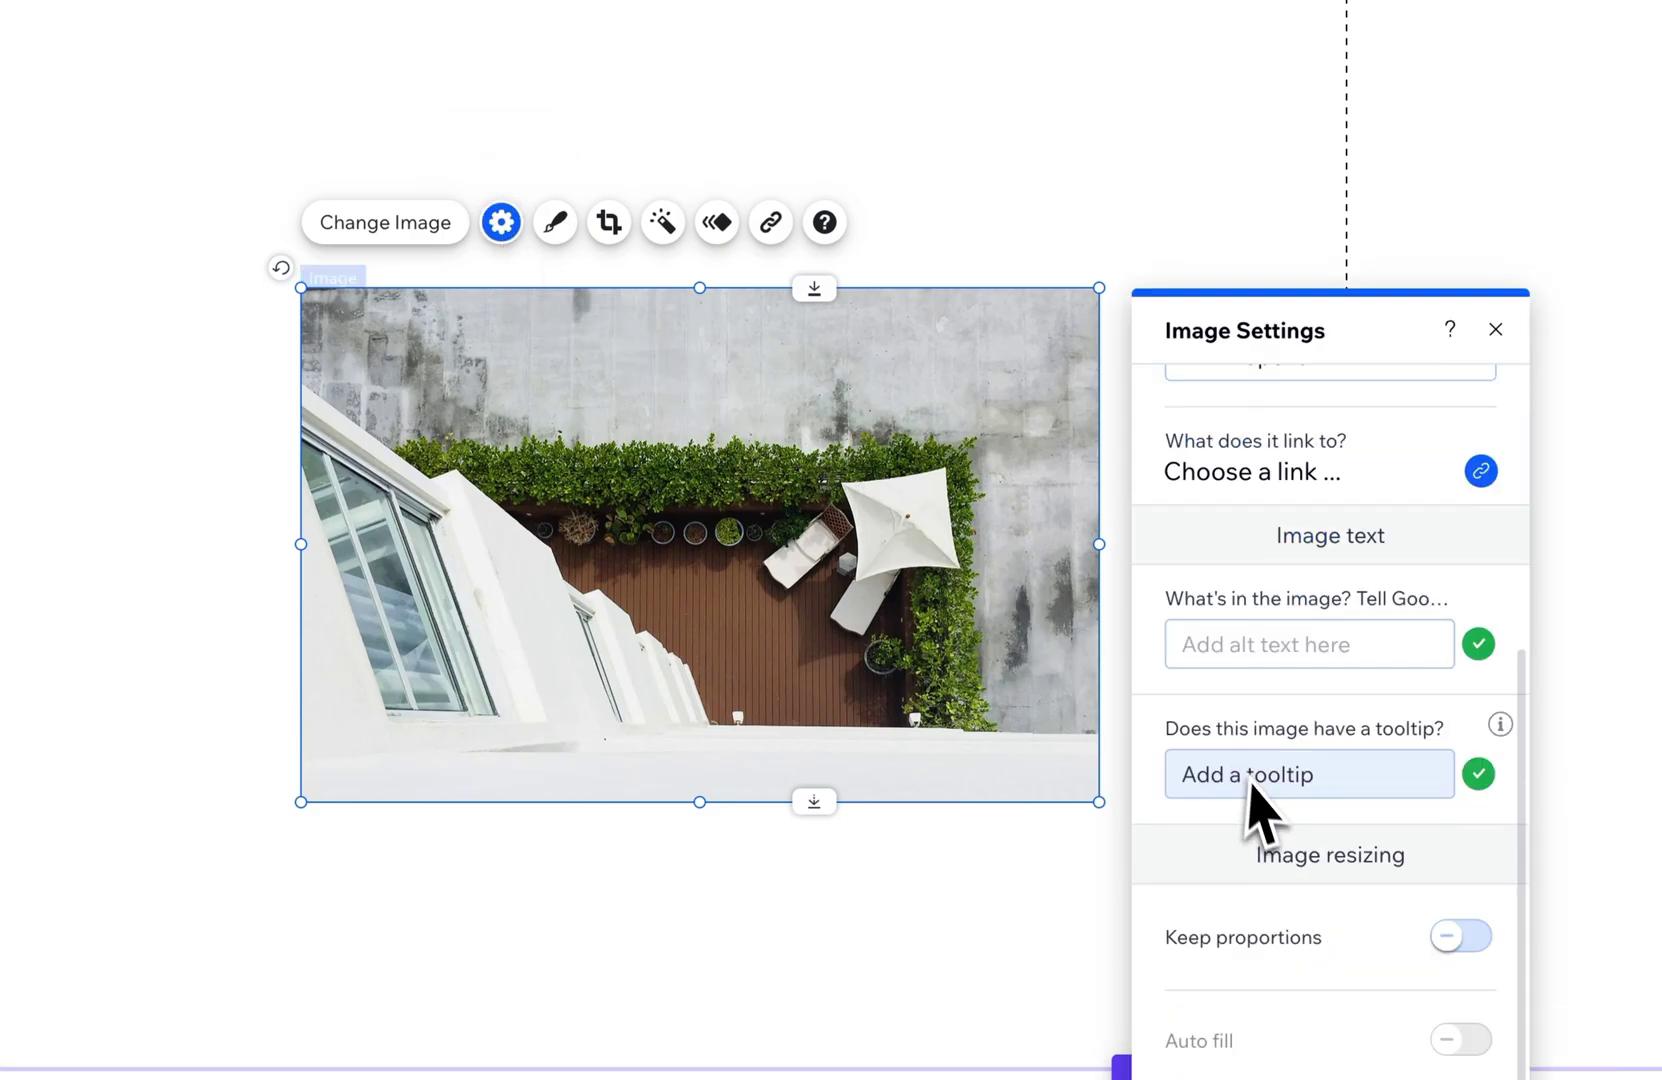
left_click(1461, 936)
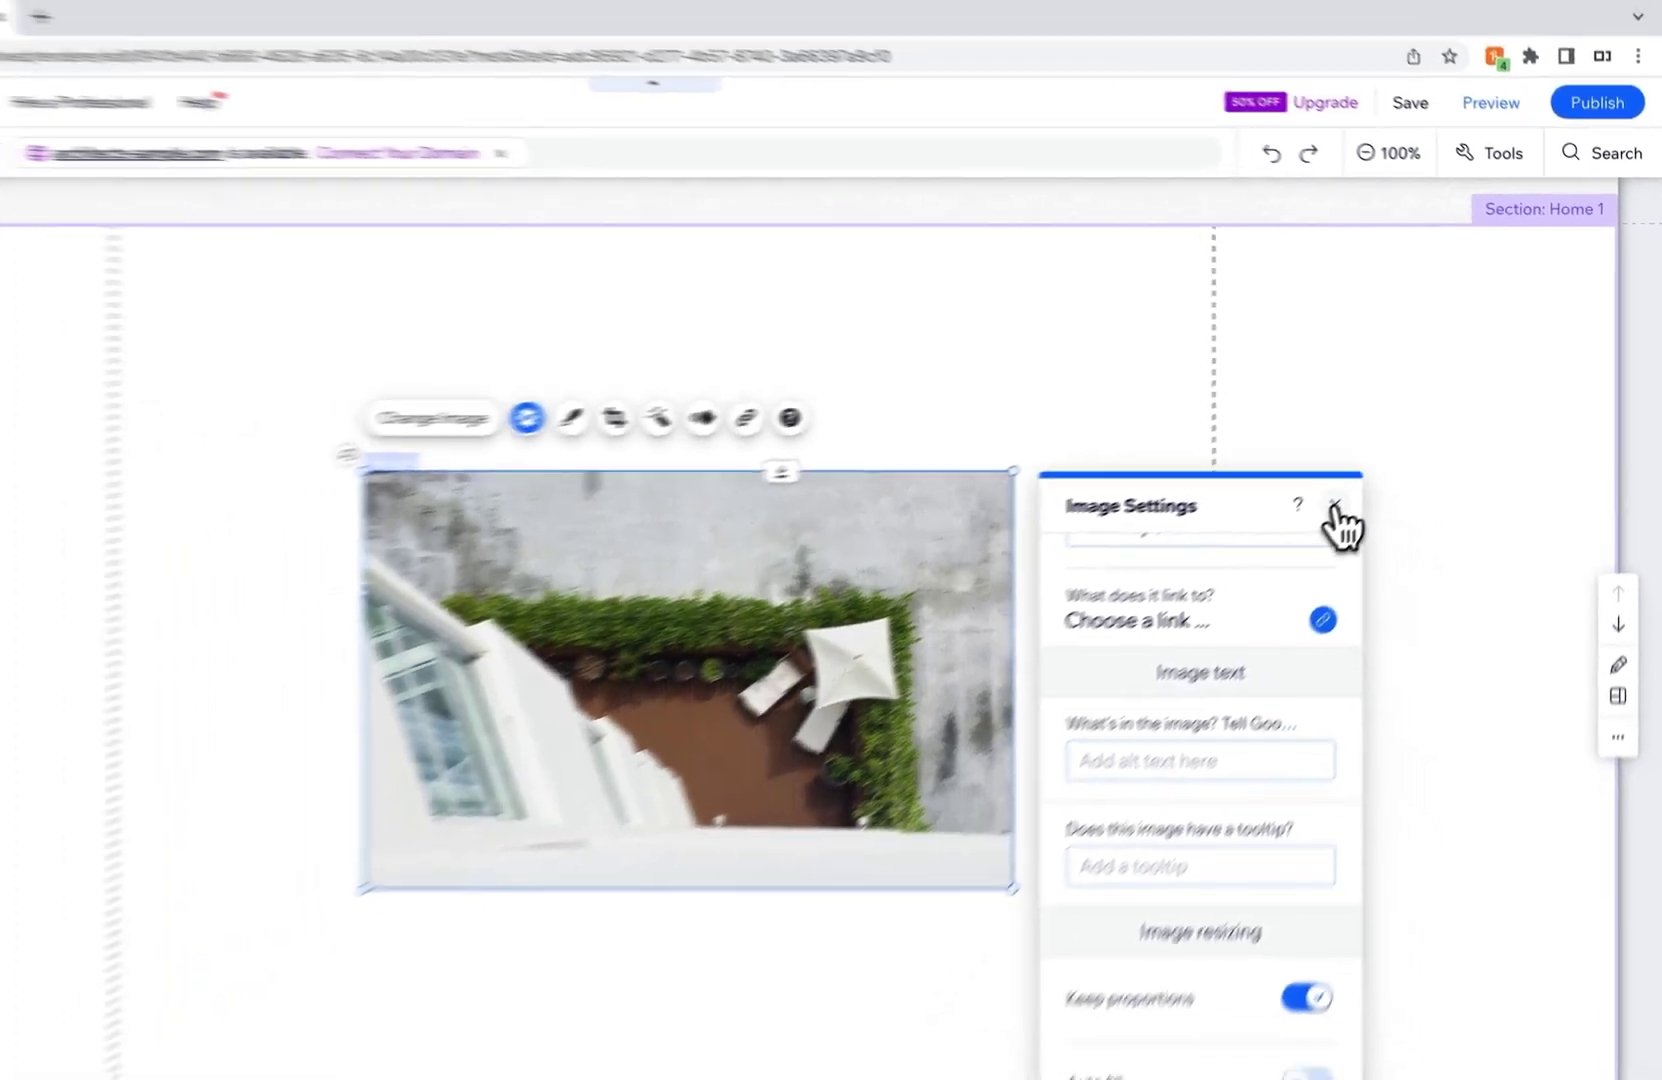
left_click(1263, 555)
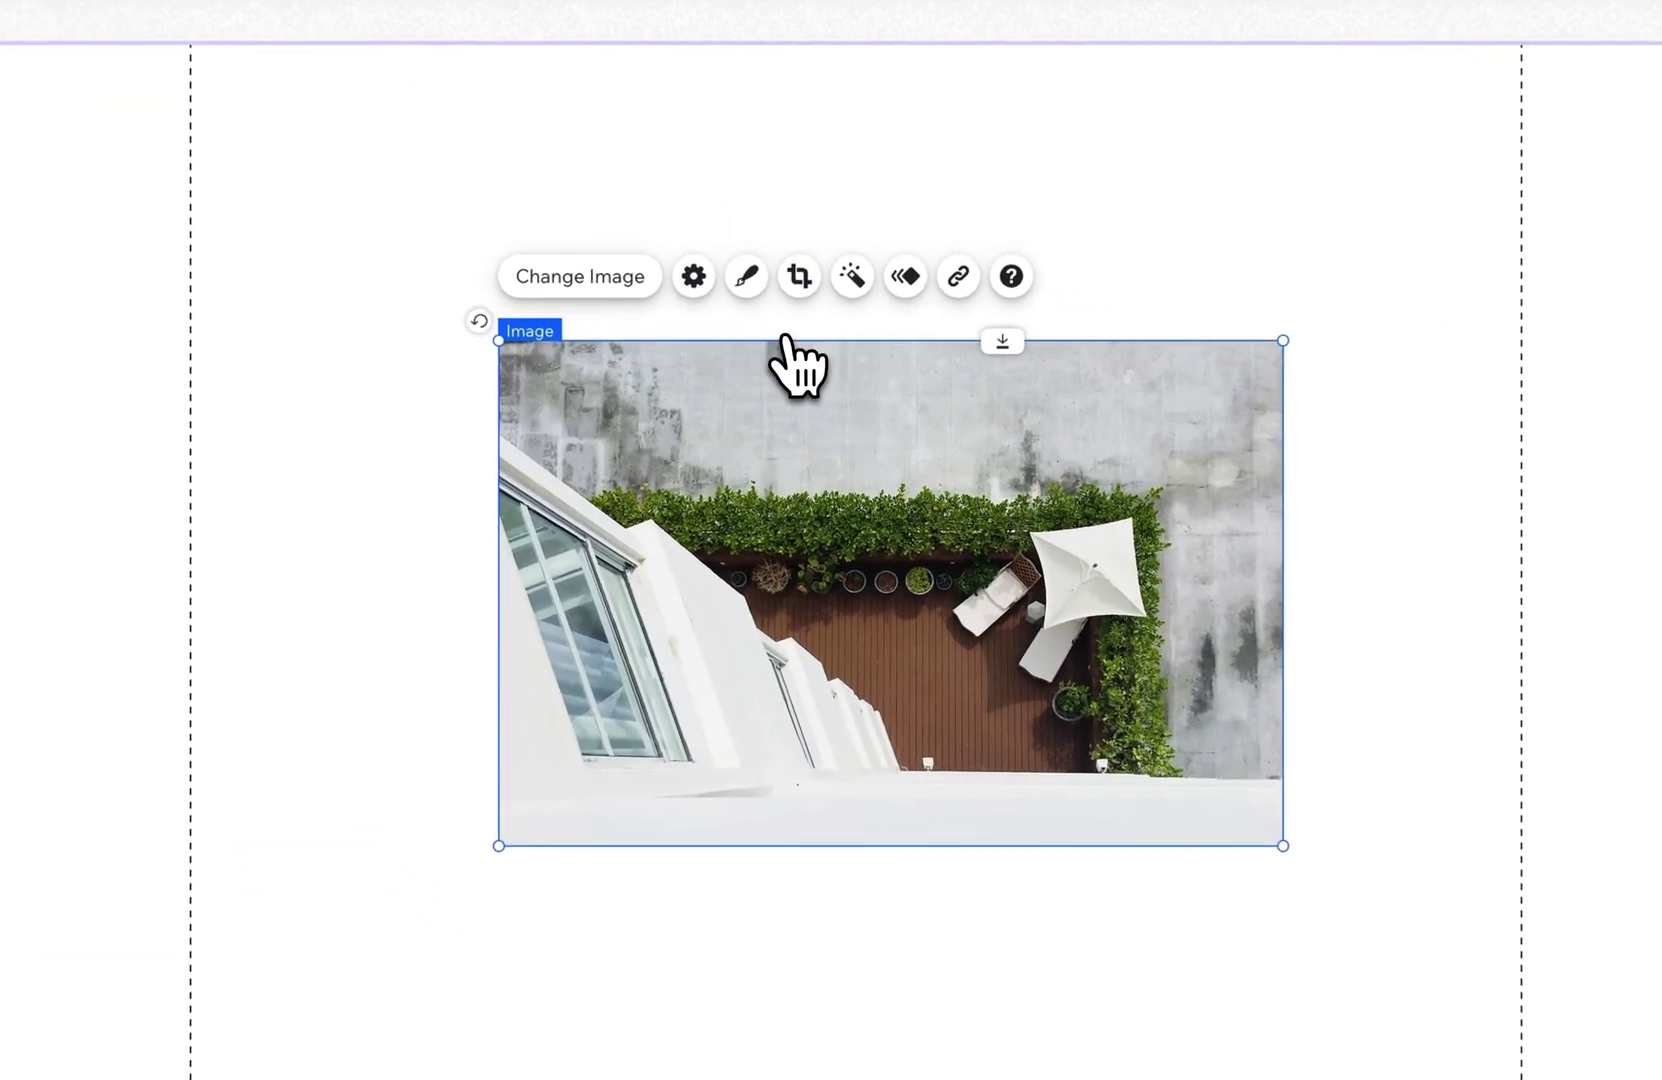
Step: Crop the terrace photo in from the top and right, nudge its zoom, and apply
left_click(800, 394)
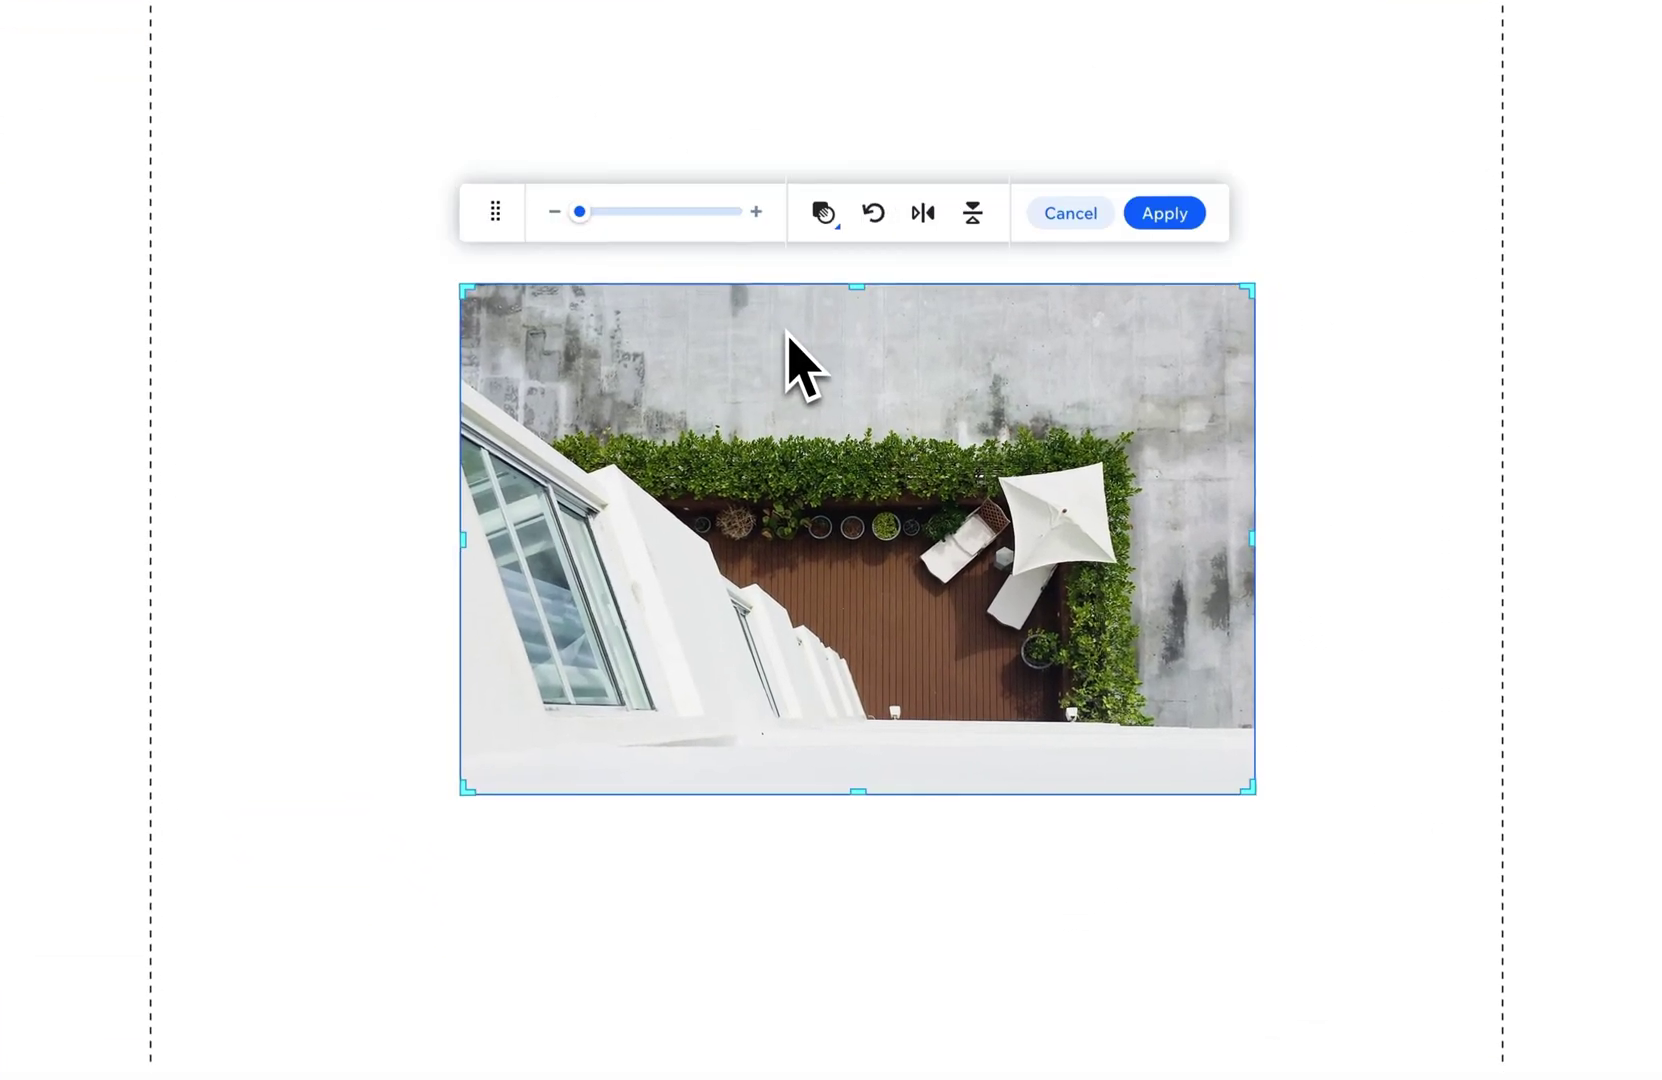
left_click_drag(1244, 291, 1128, 412)
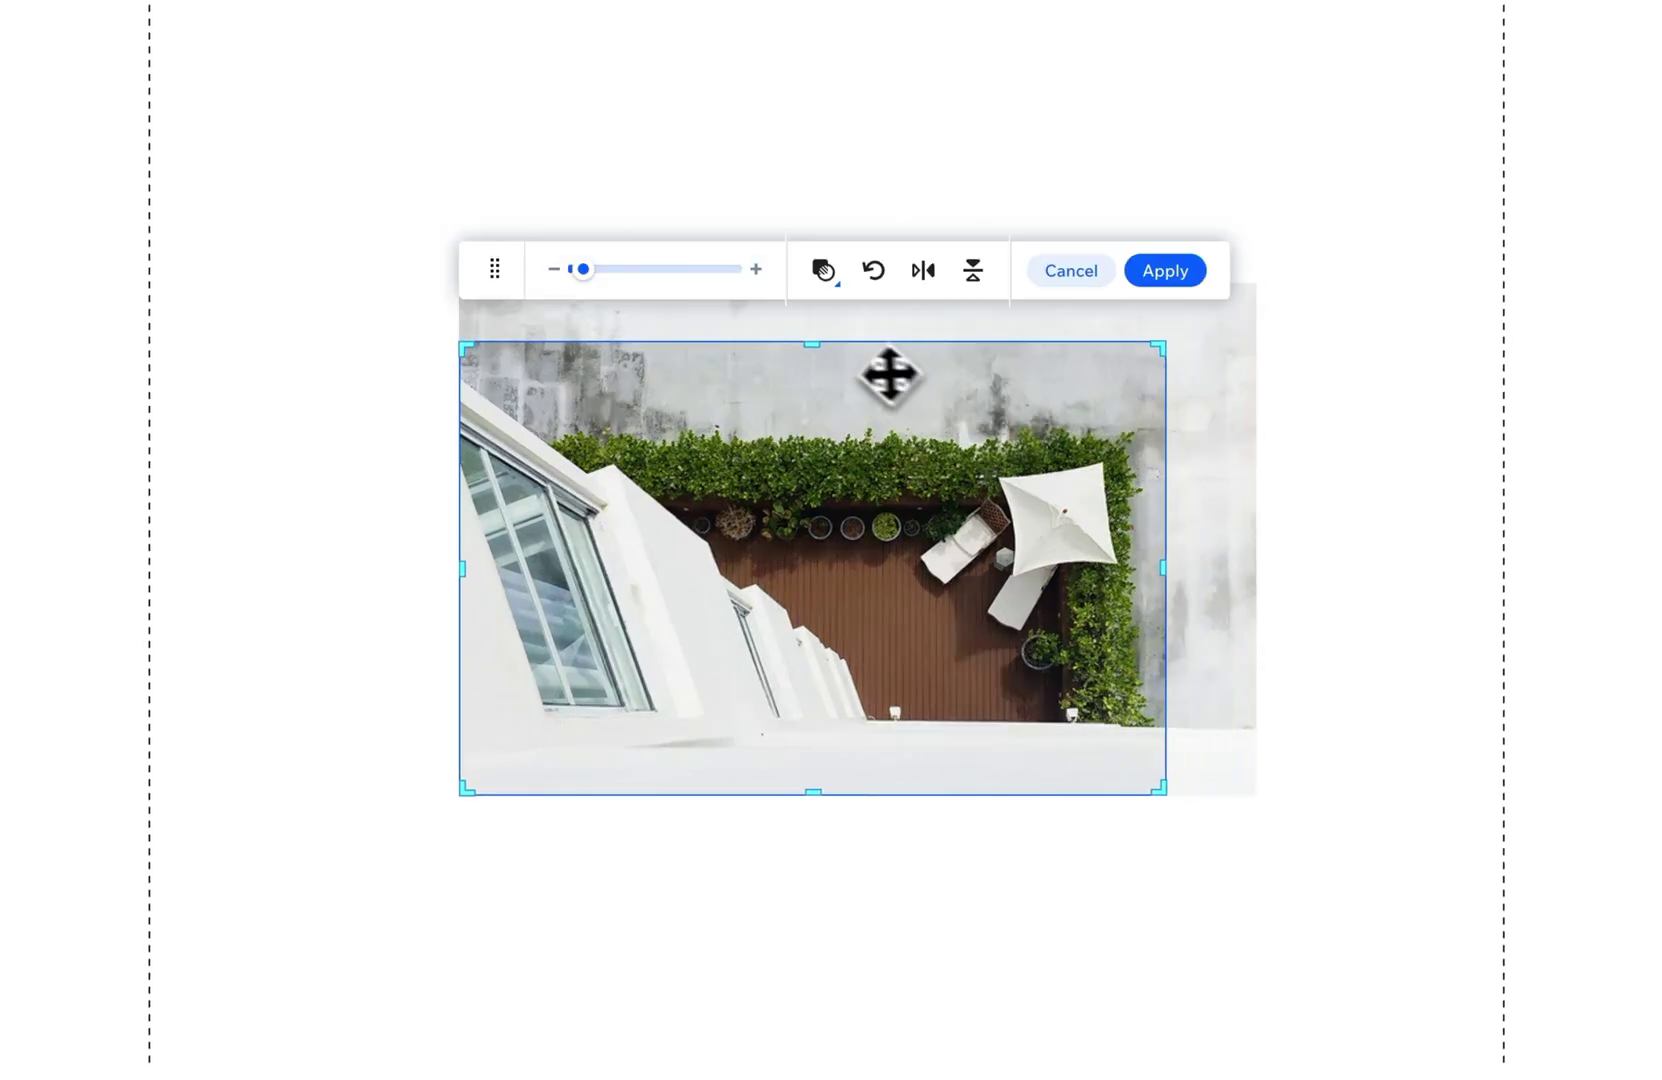
left_click_drag(814, 348, 815, 389)
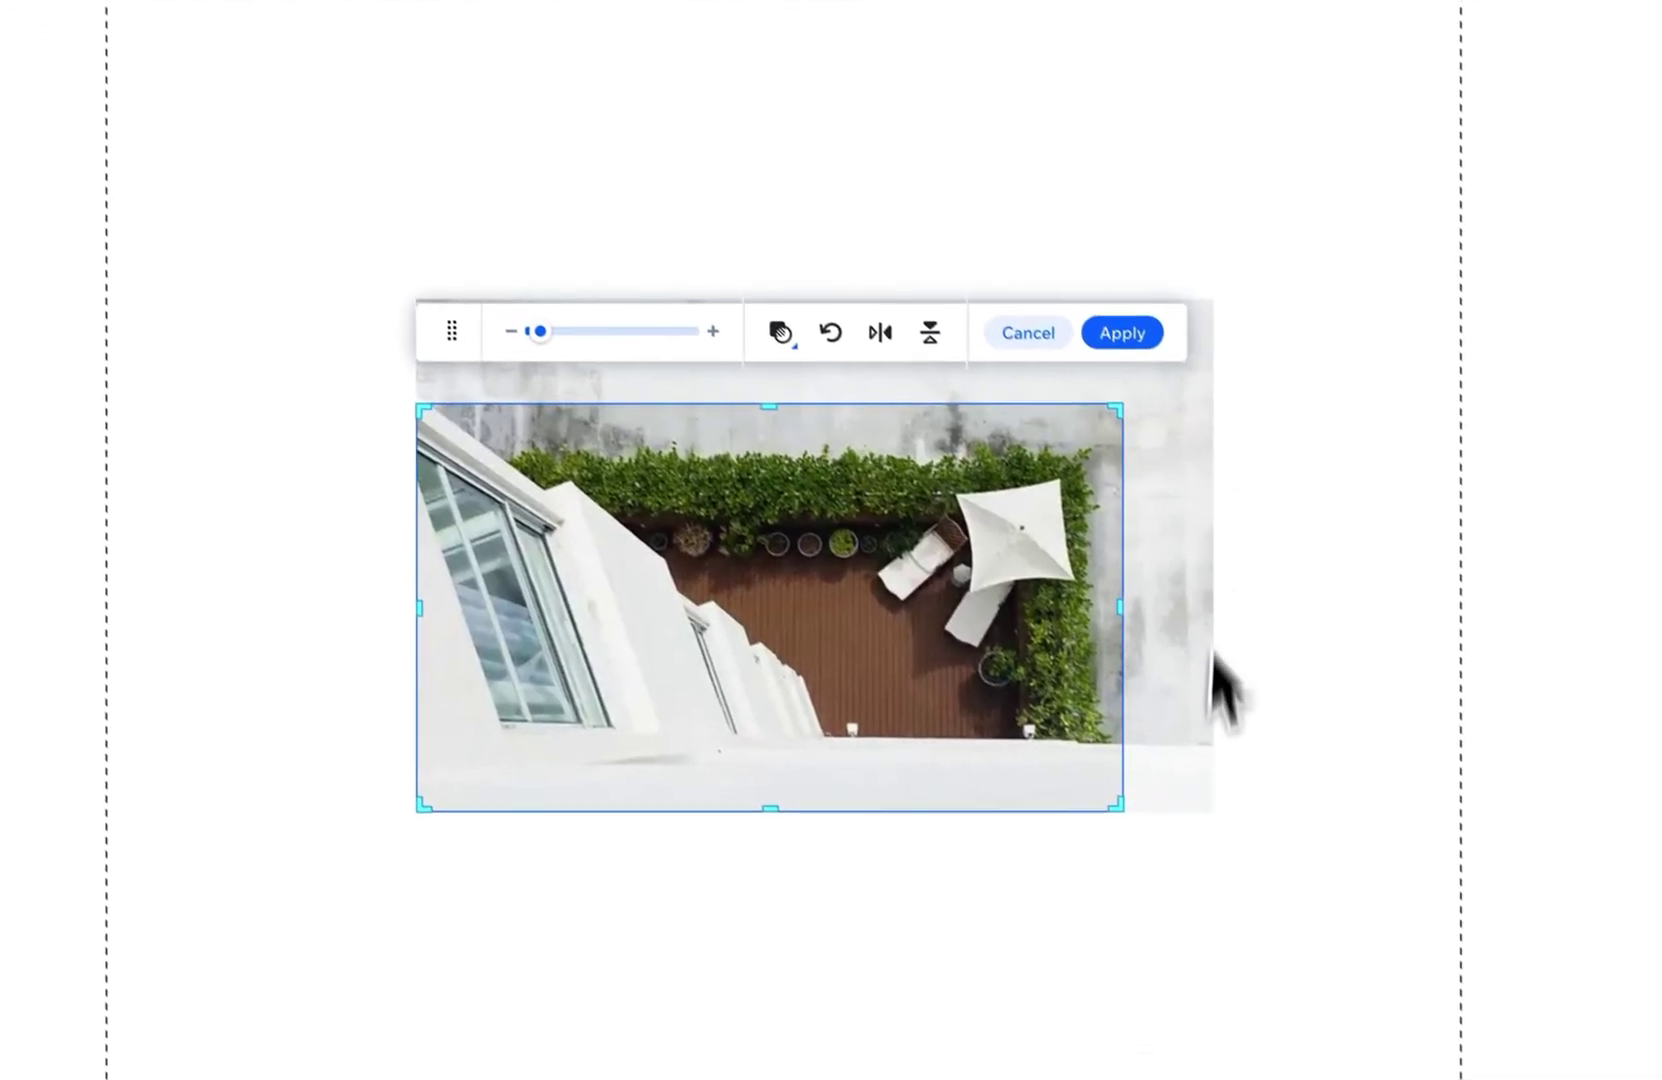
left_click_drag(522, 309, 519, 311)
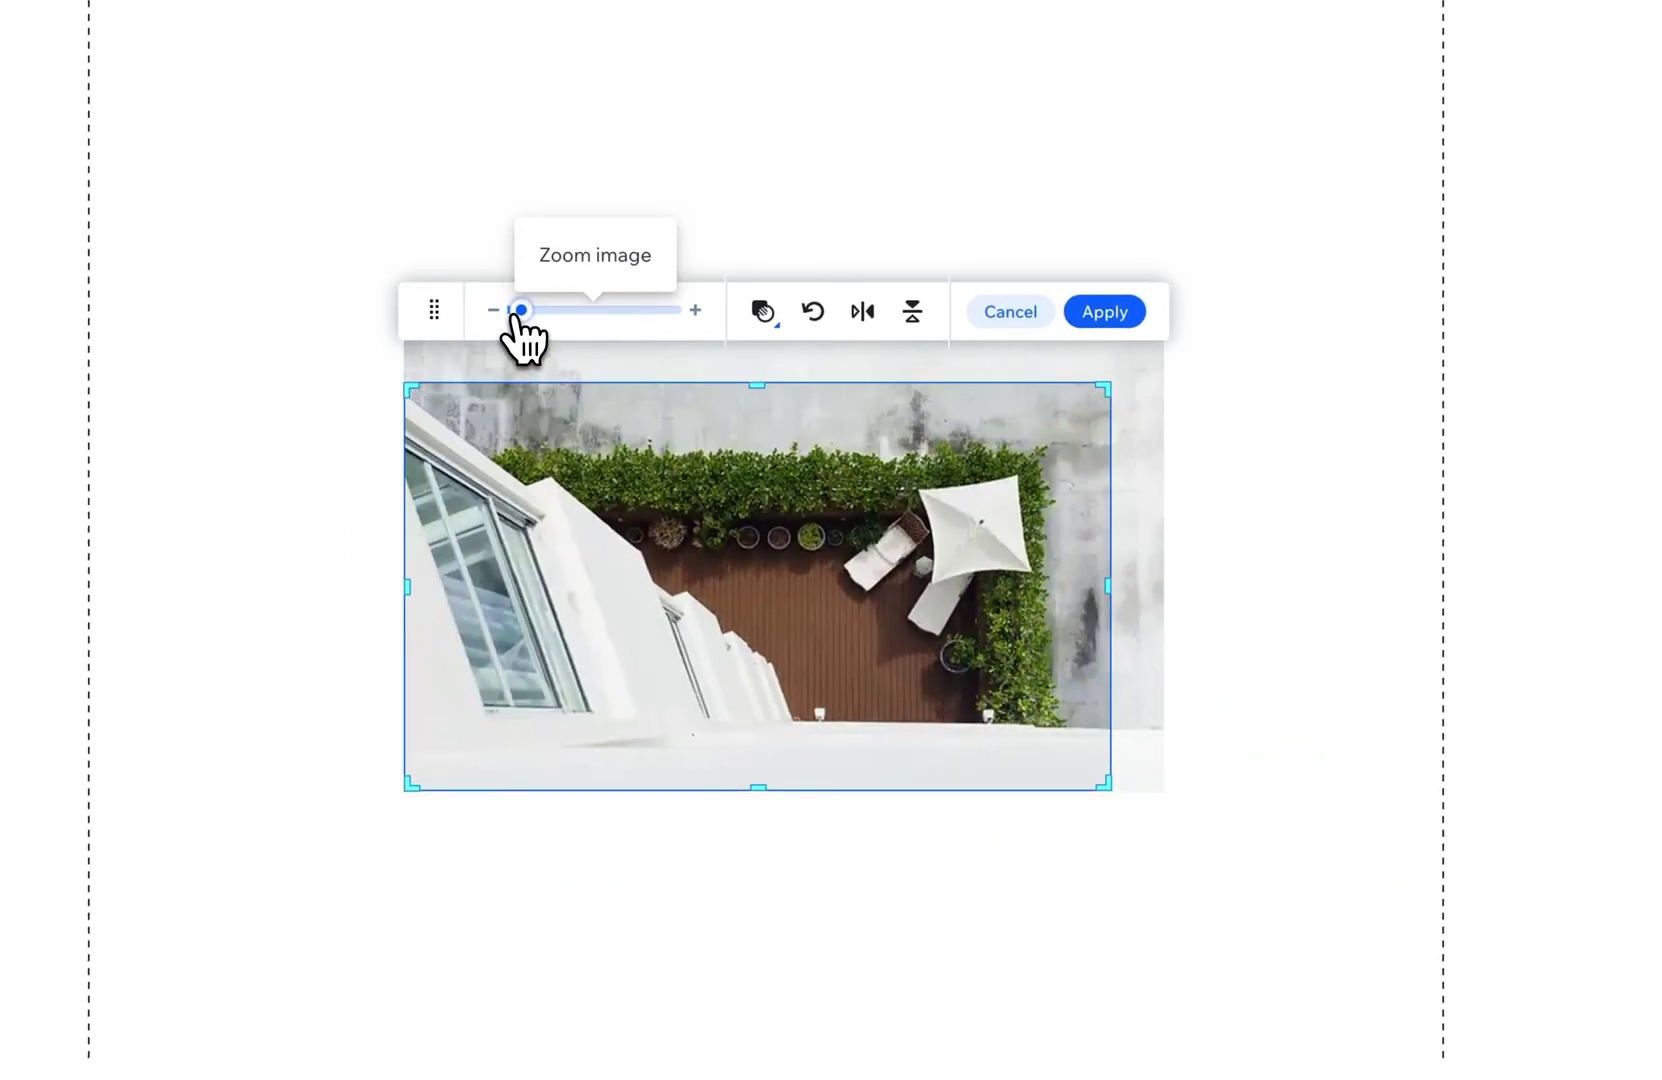
left_click_drag(520, 311, 526, 309)
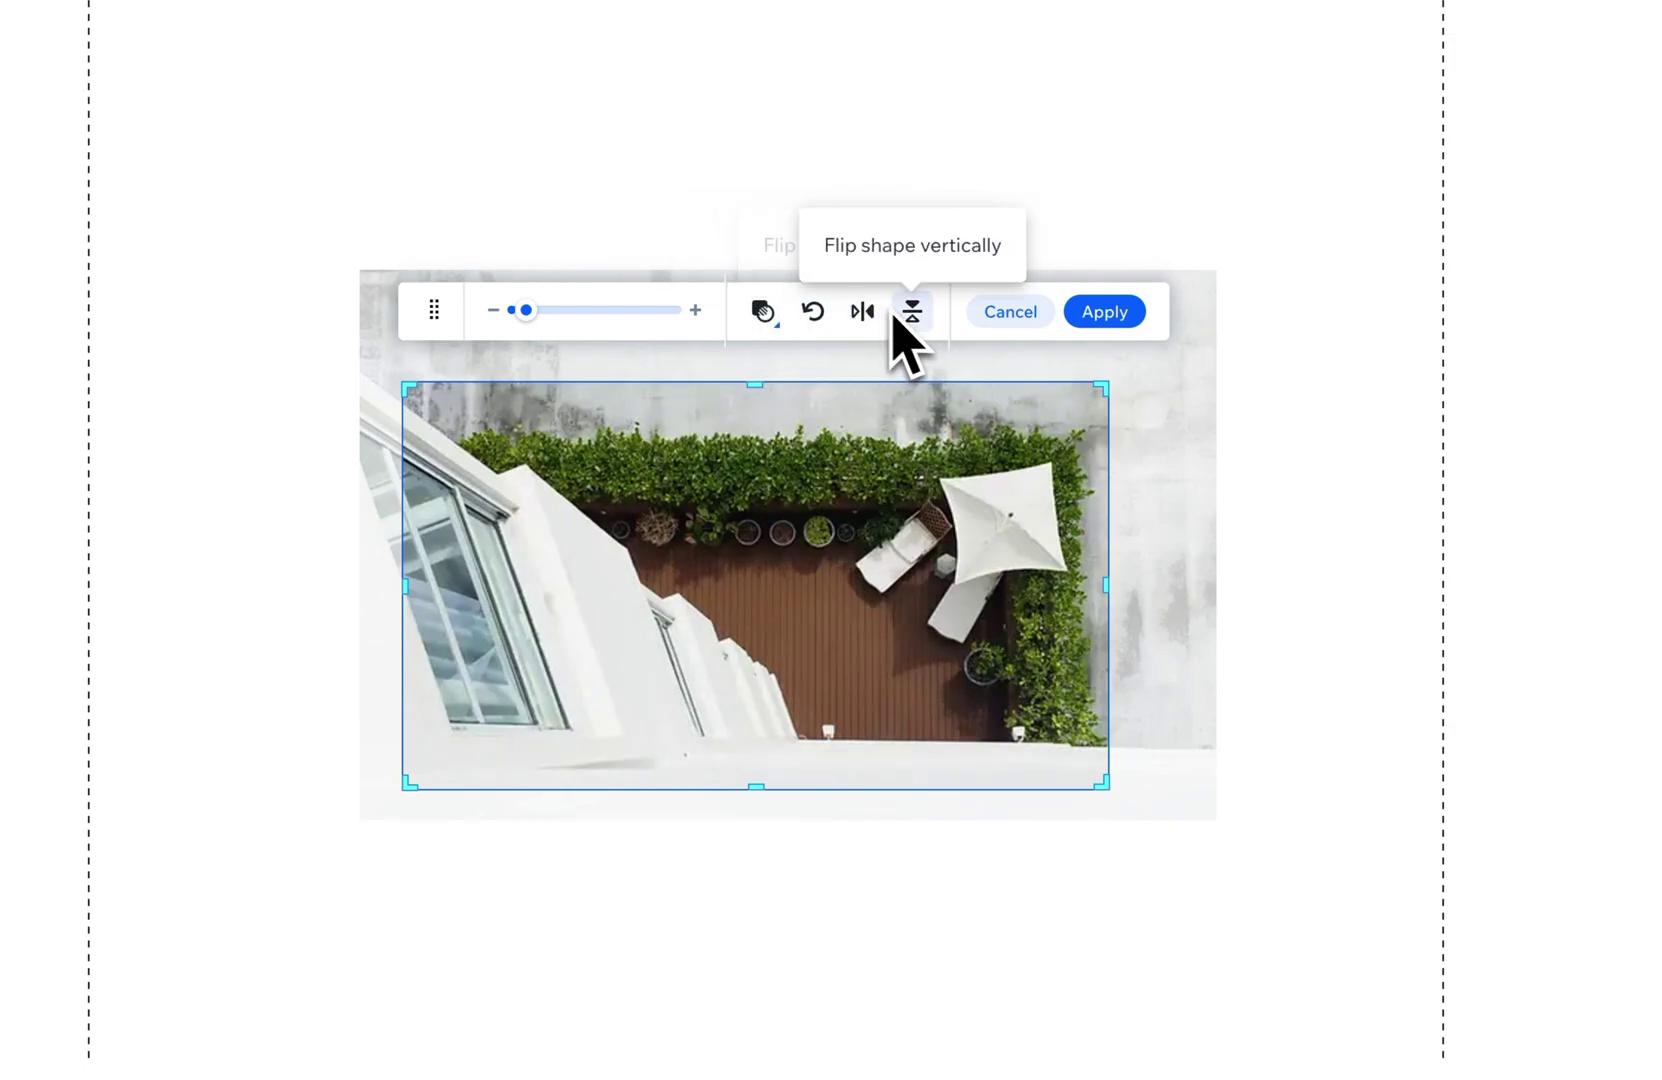
left_click(1116, 313)
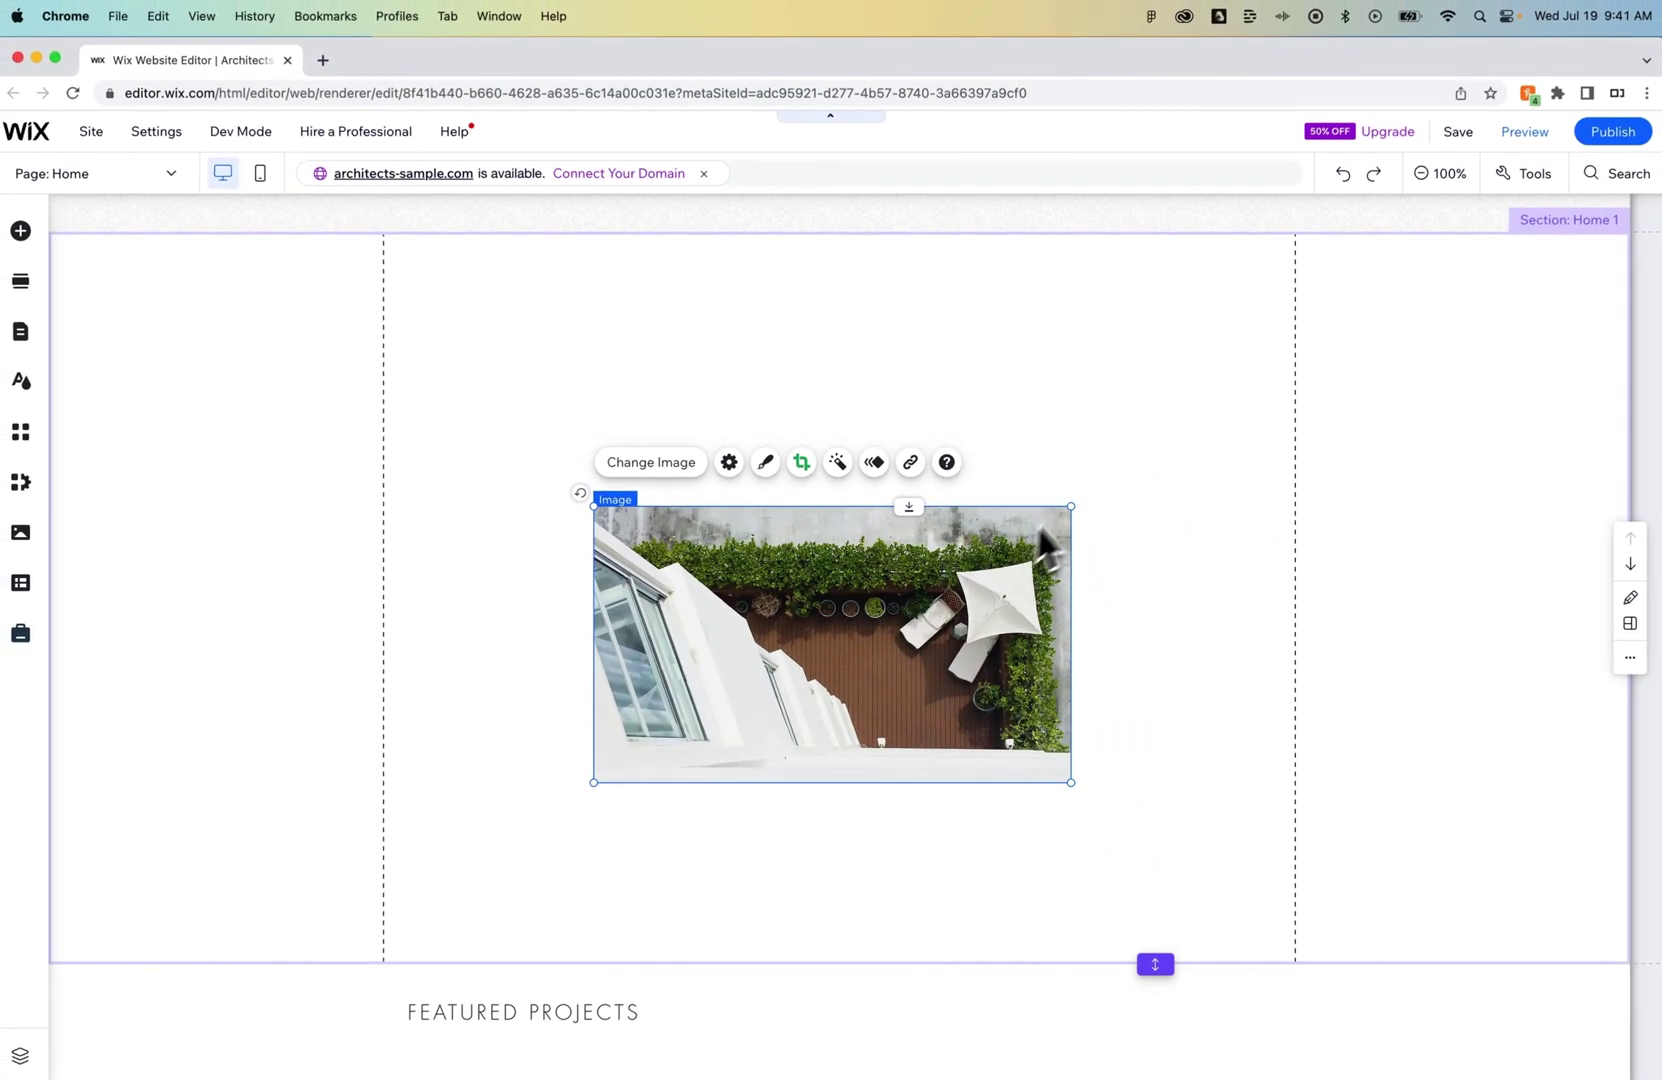
Step: Enlarge the cropped photo to about 982 by 568 between the margin guides and move it up
left_click_drag(1069, 506, 1283, 367)
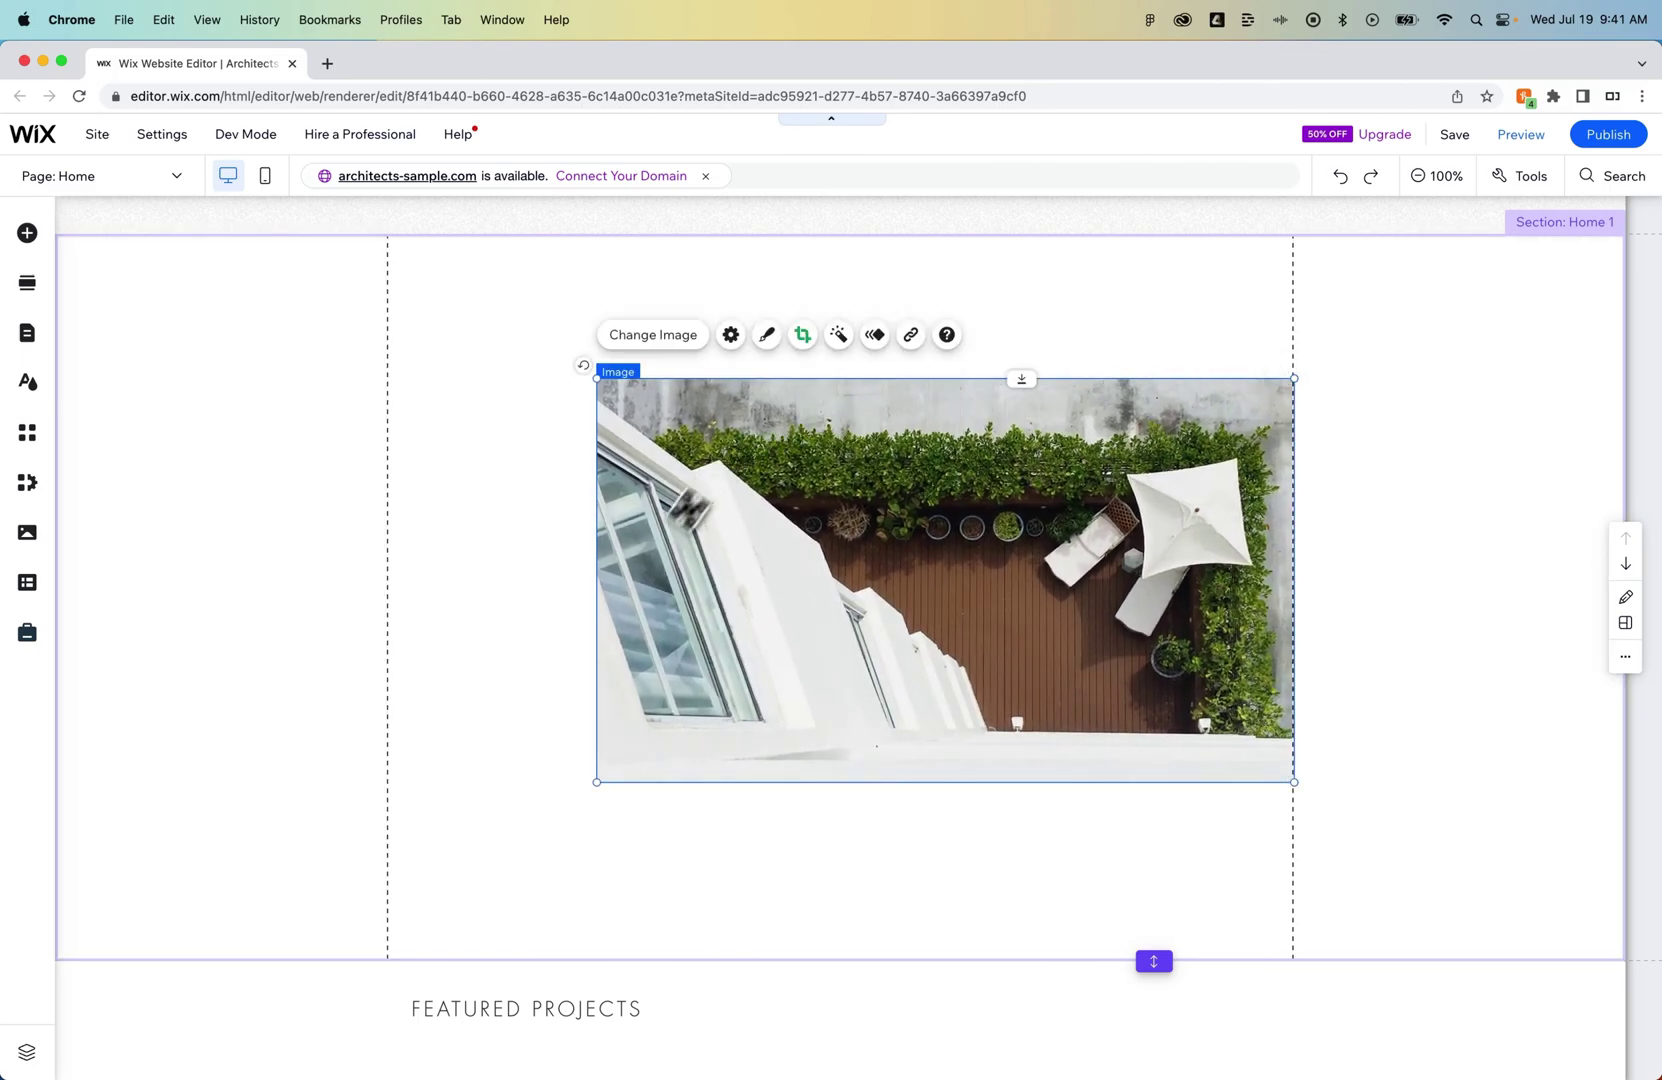
left_click(598, 795)
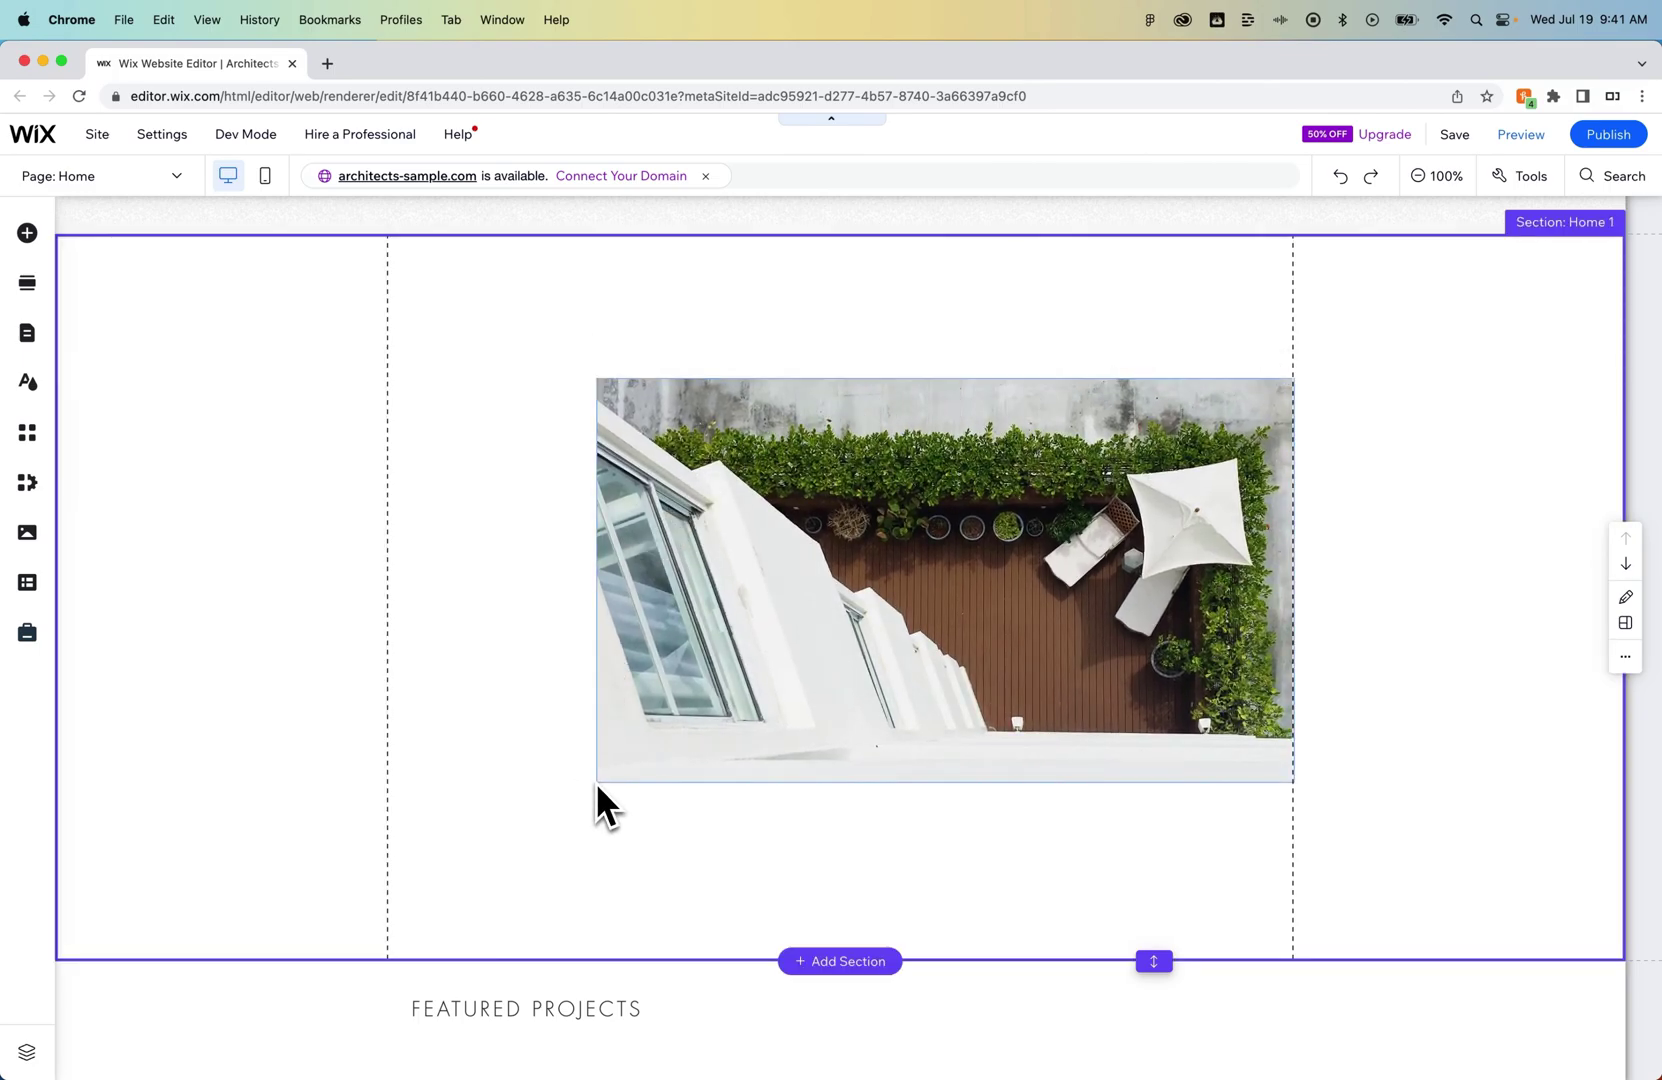
left_click(598, 780)
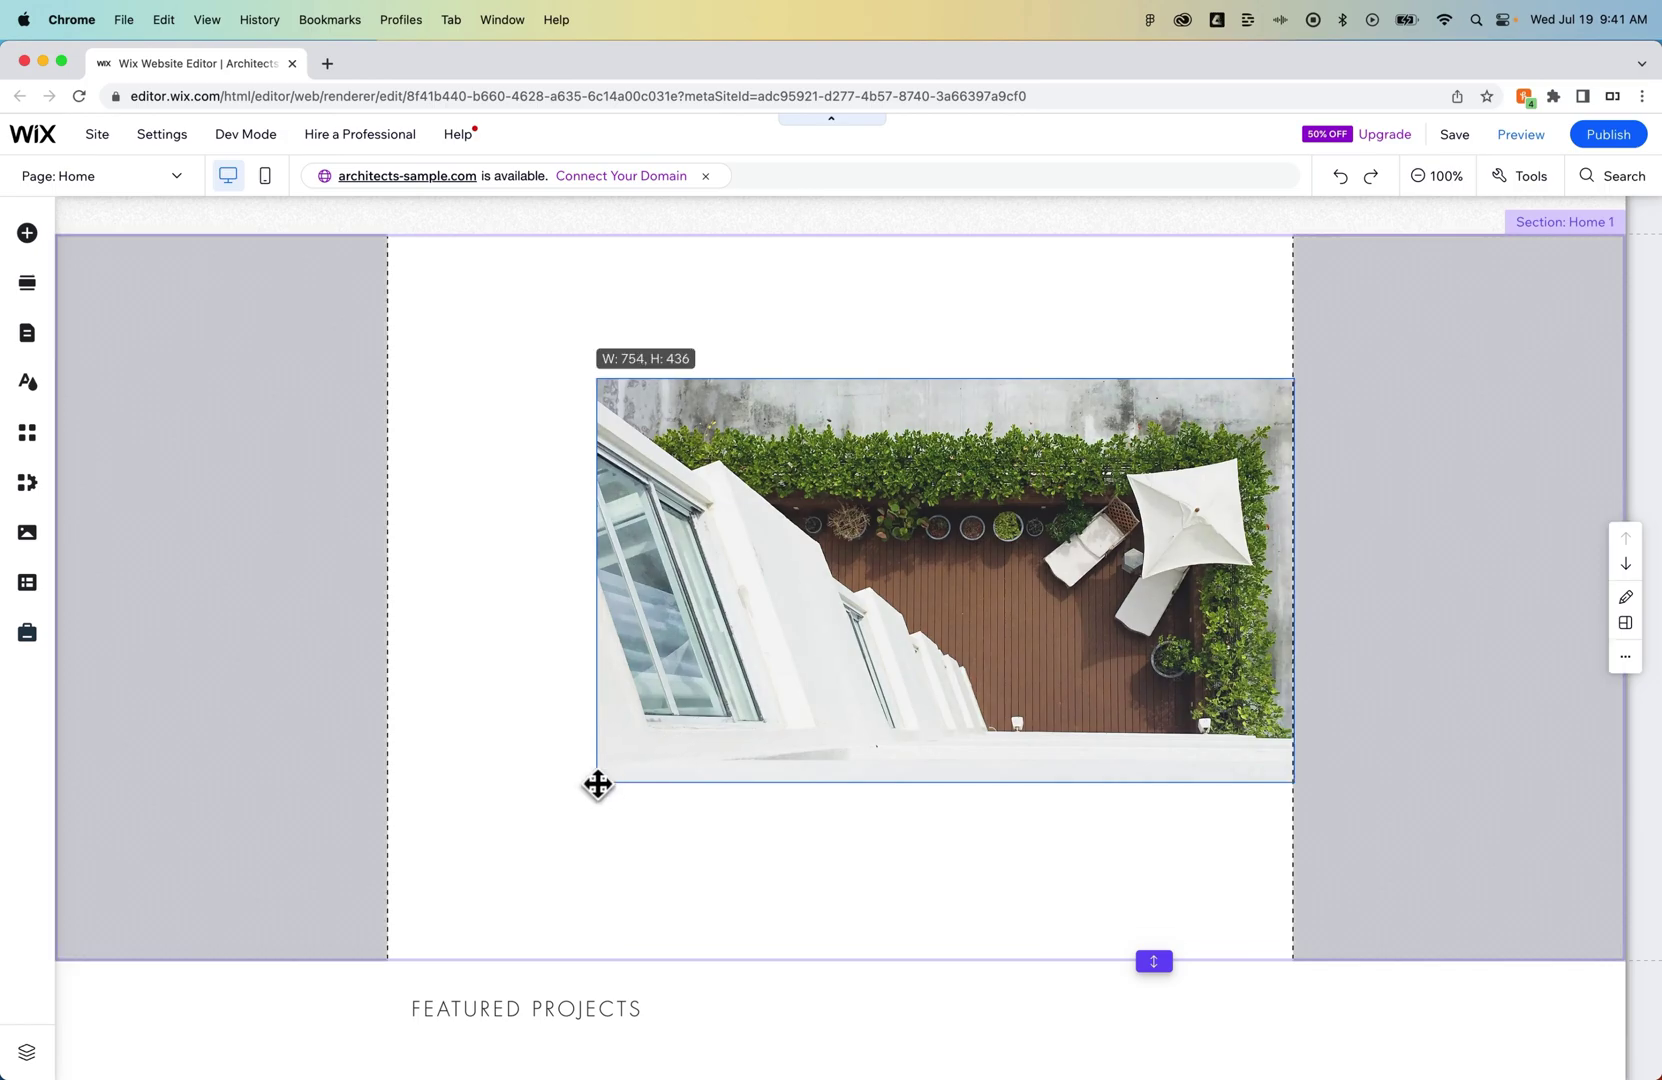
left_click_drag(597, 783, 367, 861)
left_click_drag(1015, 587, 1015, 506)
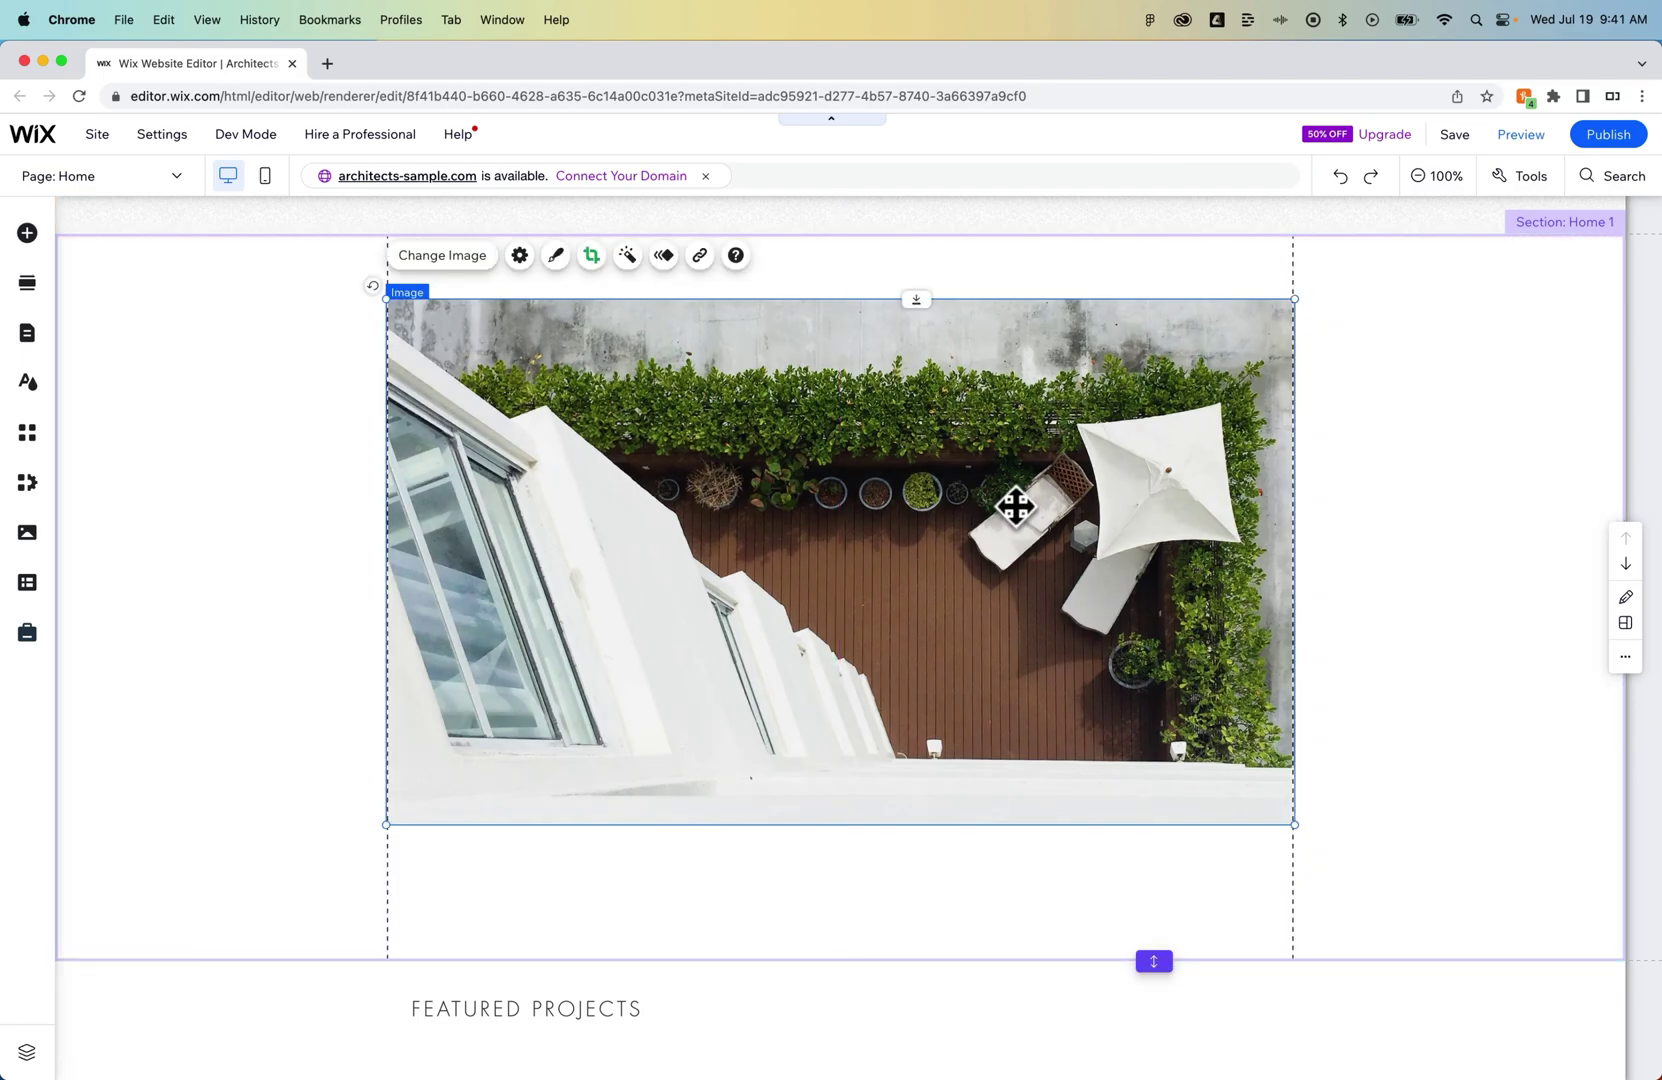
left_click(1050, 445)
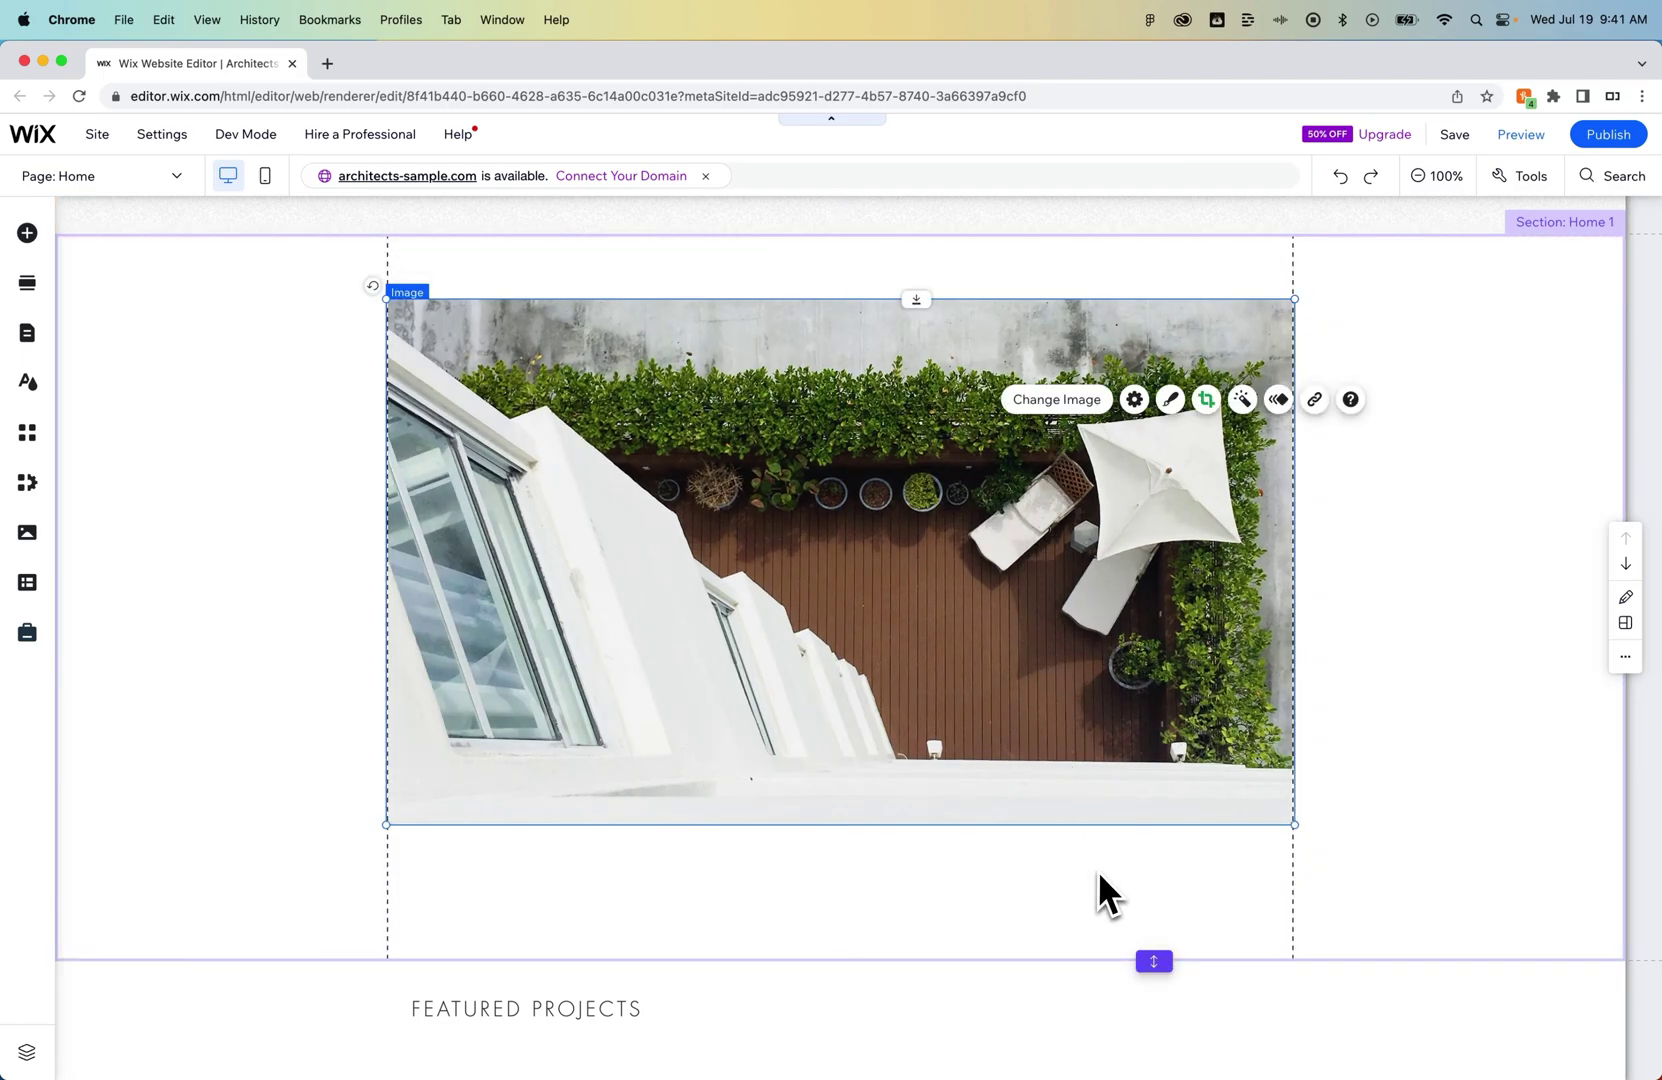